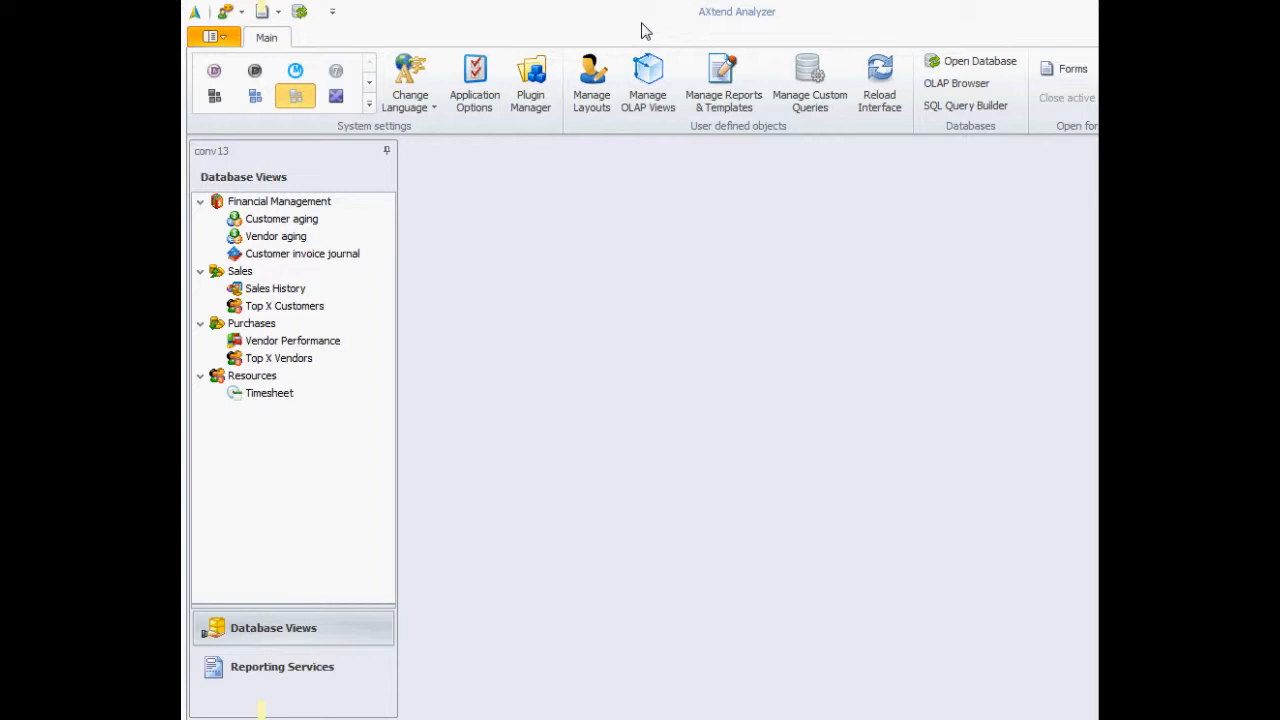
Open the SQL Query Builder and reposition its window over the main window
left_click(955, 106)
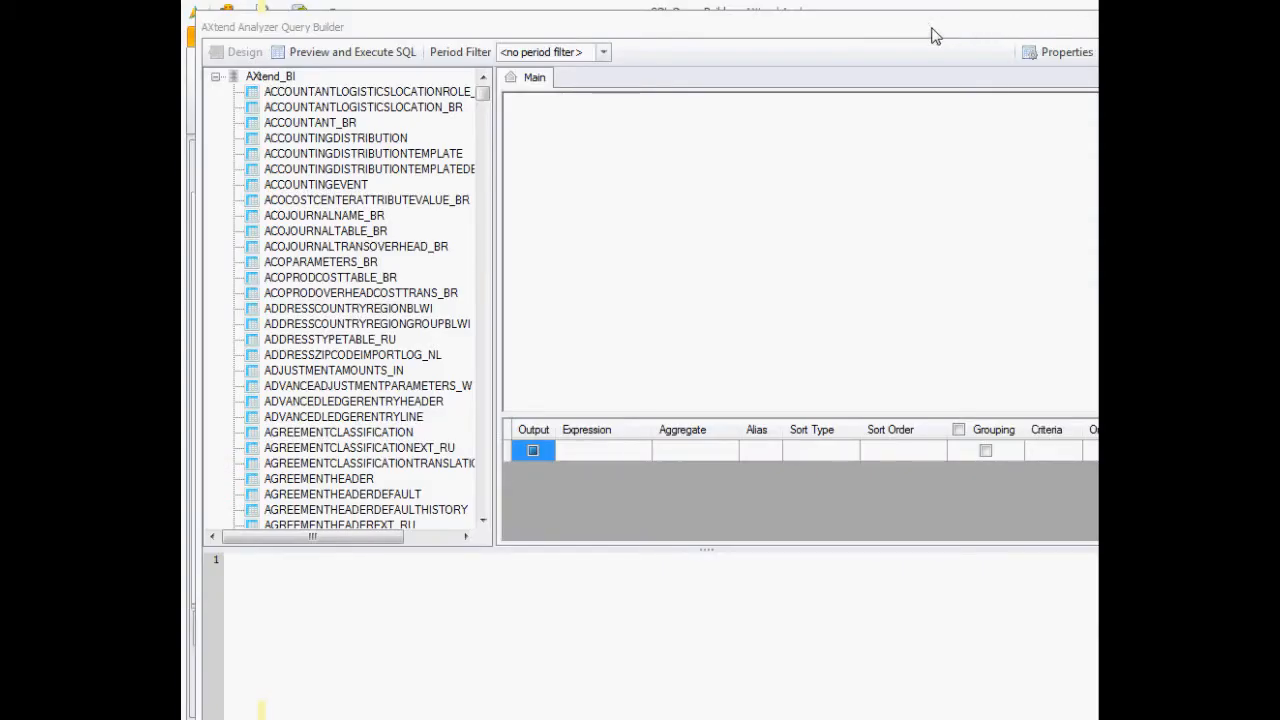
left_click_drag(925, 32, 925, 28)
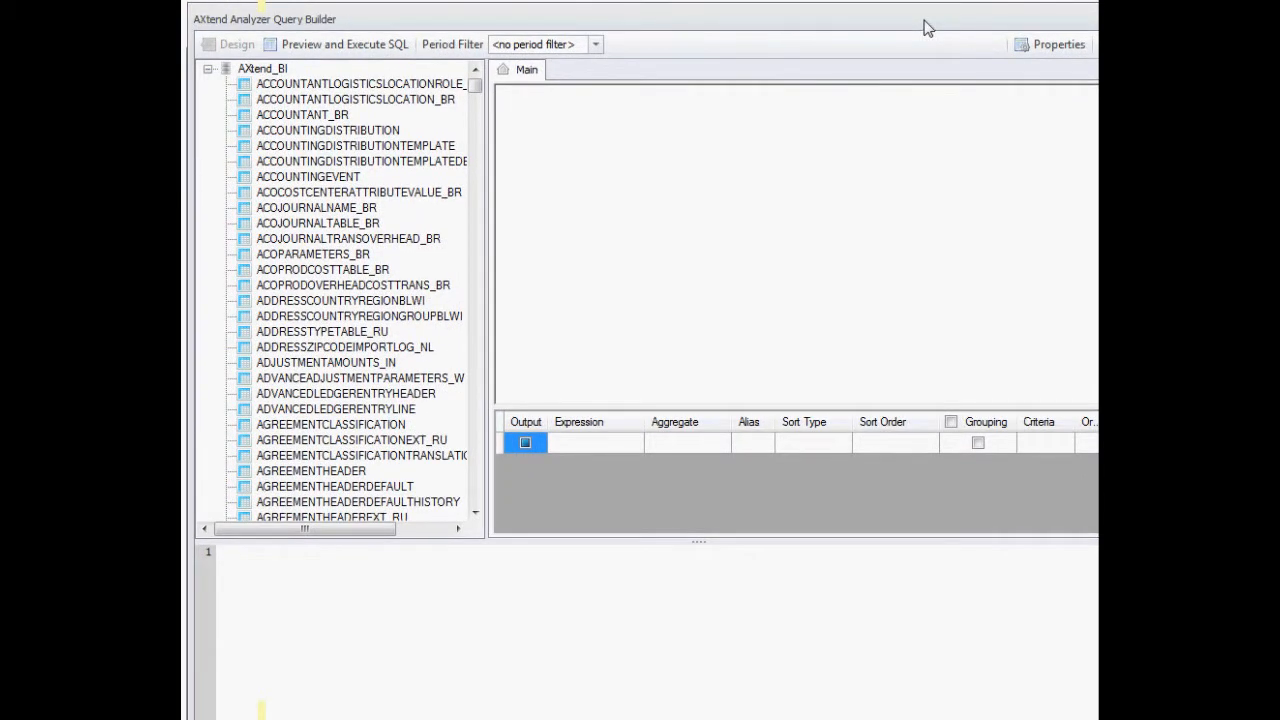
left_click_drag(925, 28, 1005, 25)
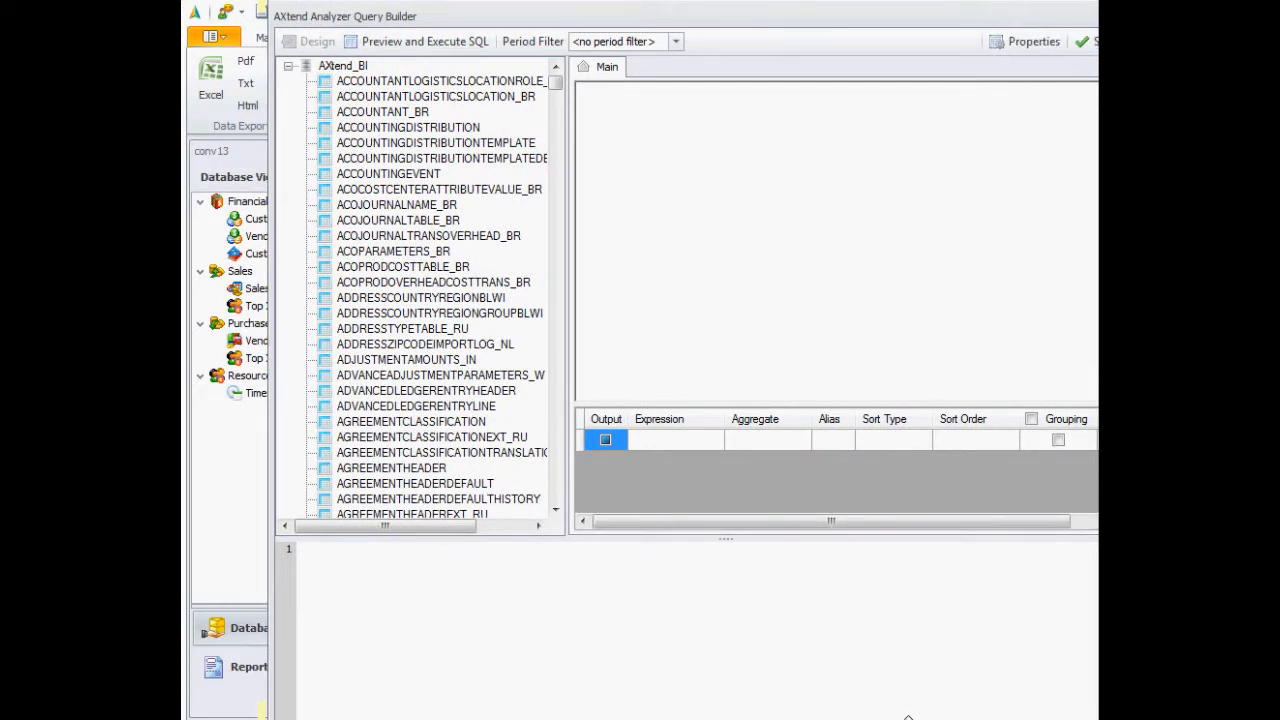
Switch to SQL Server Management Studio and execute the query joining CUSTINVOICEJOUR, CUSTINVOICETRANS and PARTITIONS
left_click_drag(908, 716, 907, 714)
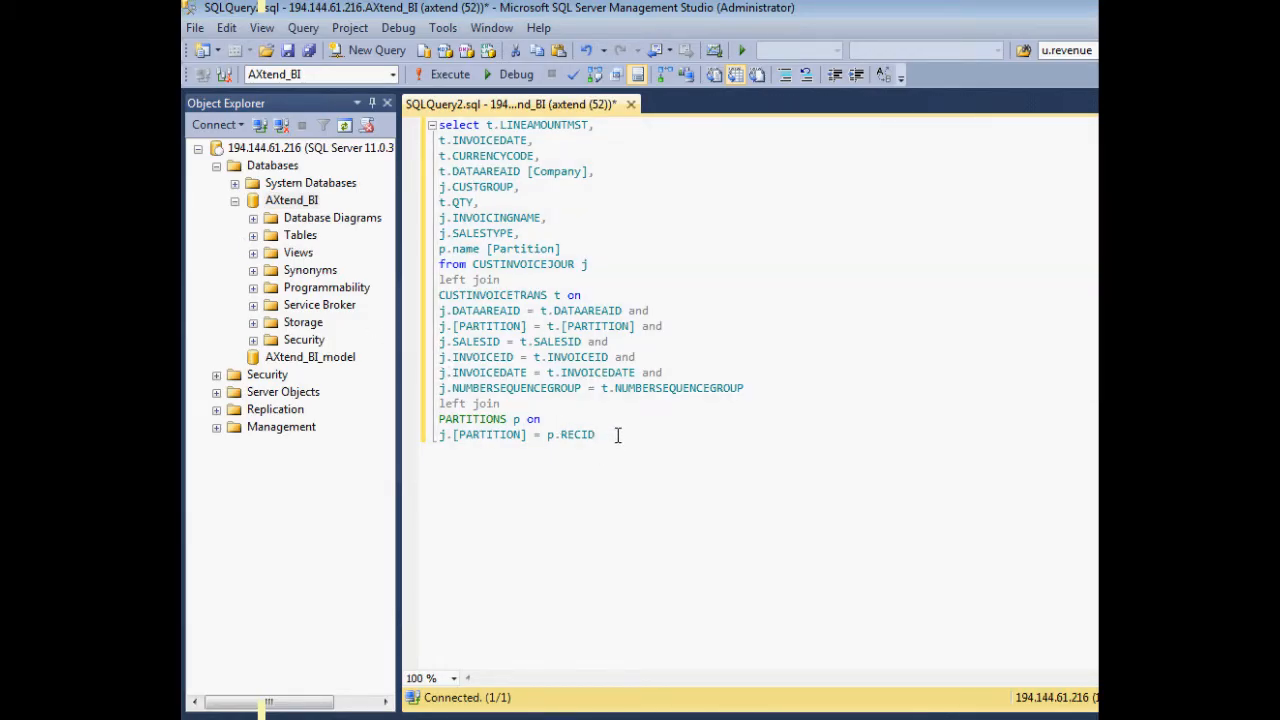
key("F5")
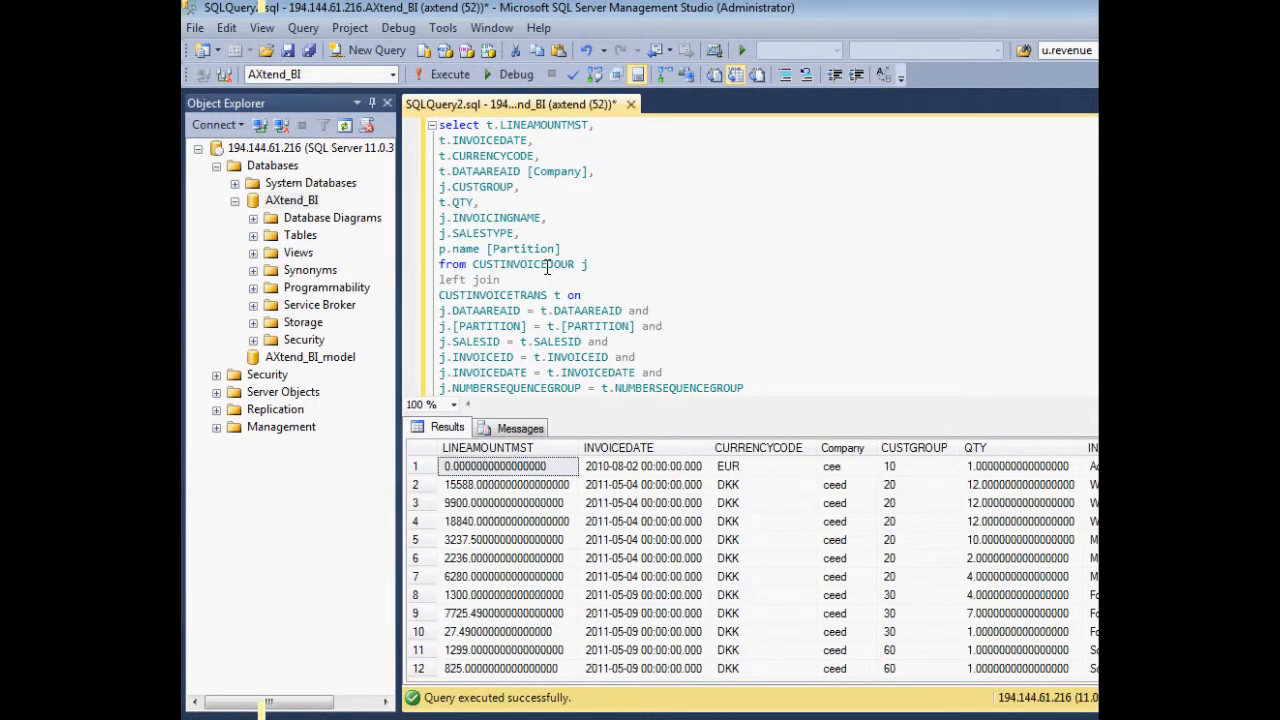
double_click(483, 293)
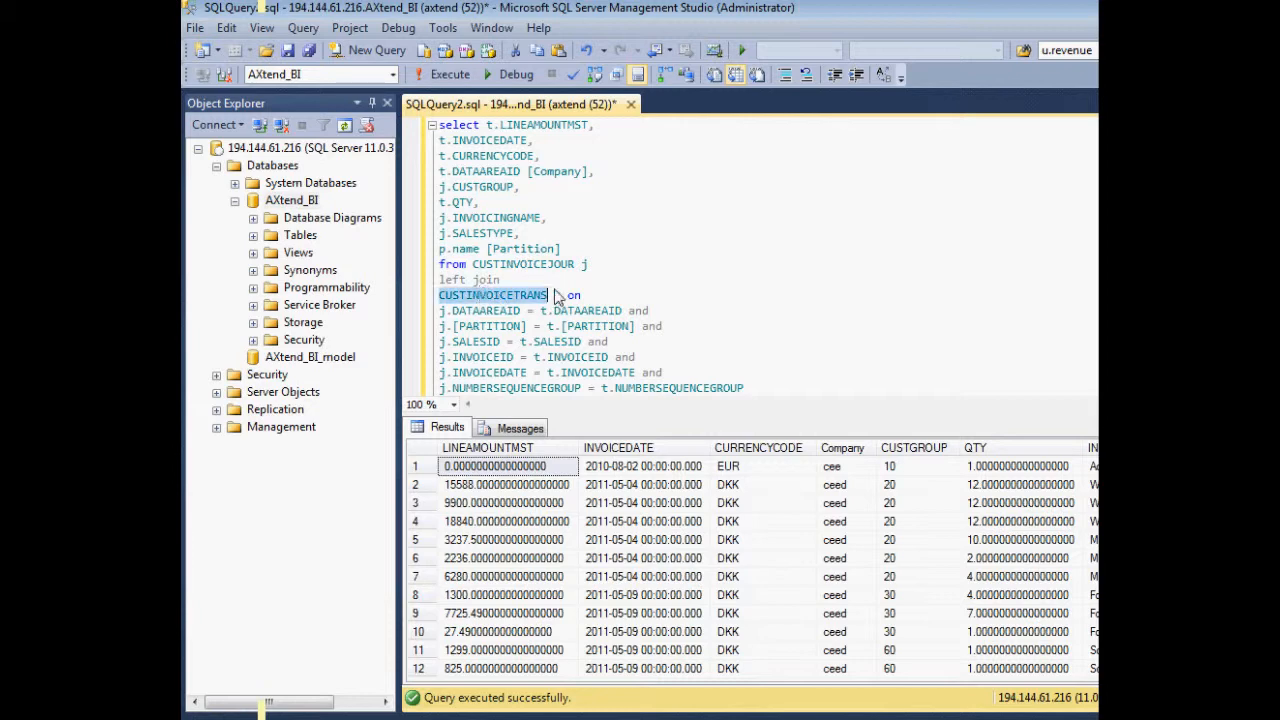
Copy the entire customer invoice query and paste it into the SQL editor of the AXtend Analyzer Query Builder
key("ctrl+a")
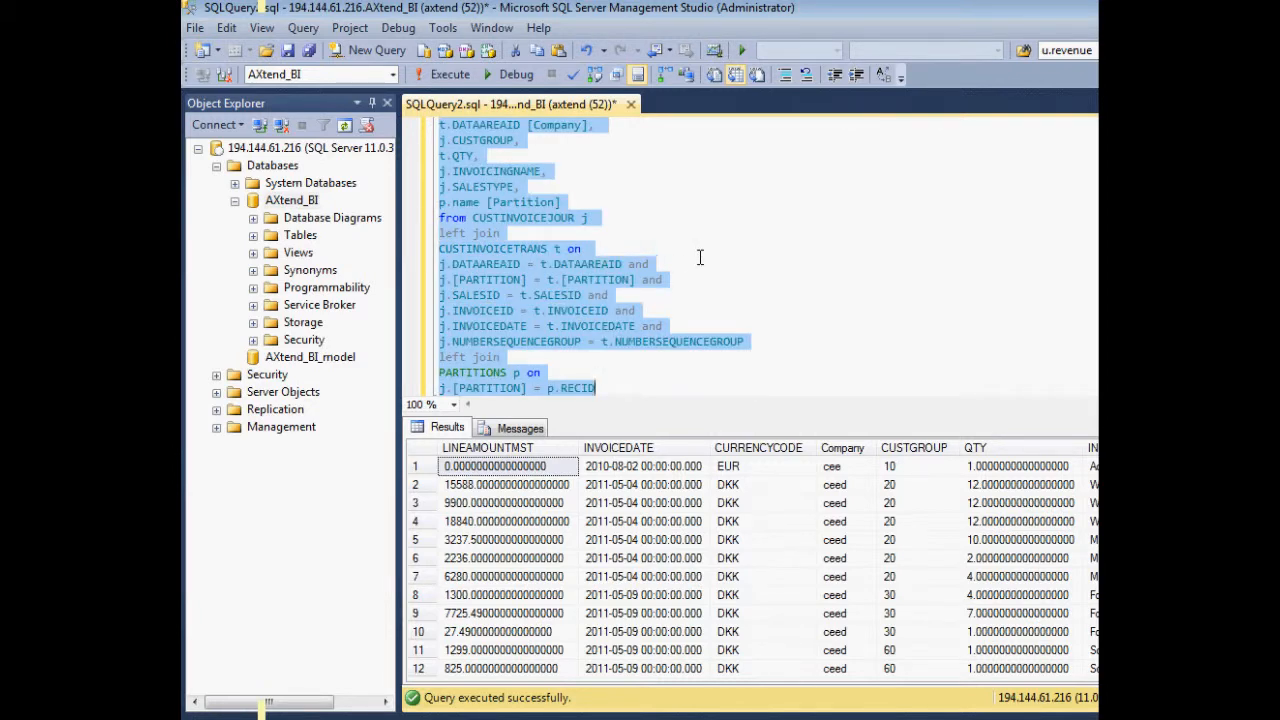
key("alt+Tab")
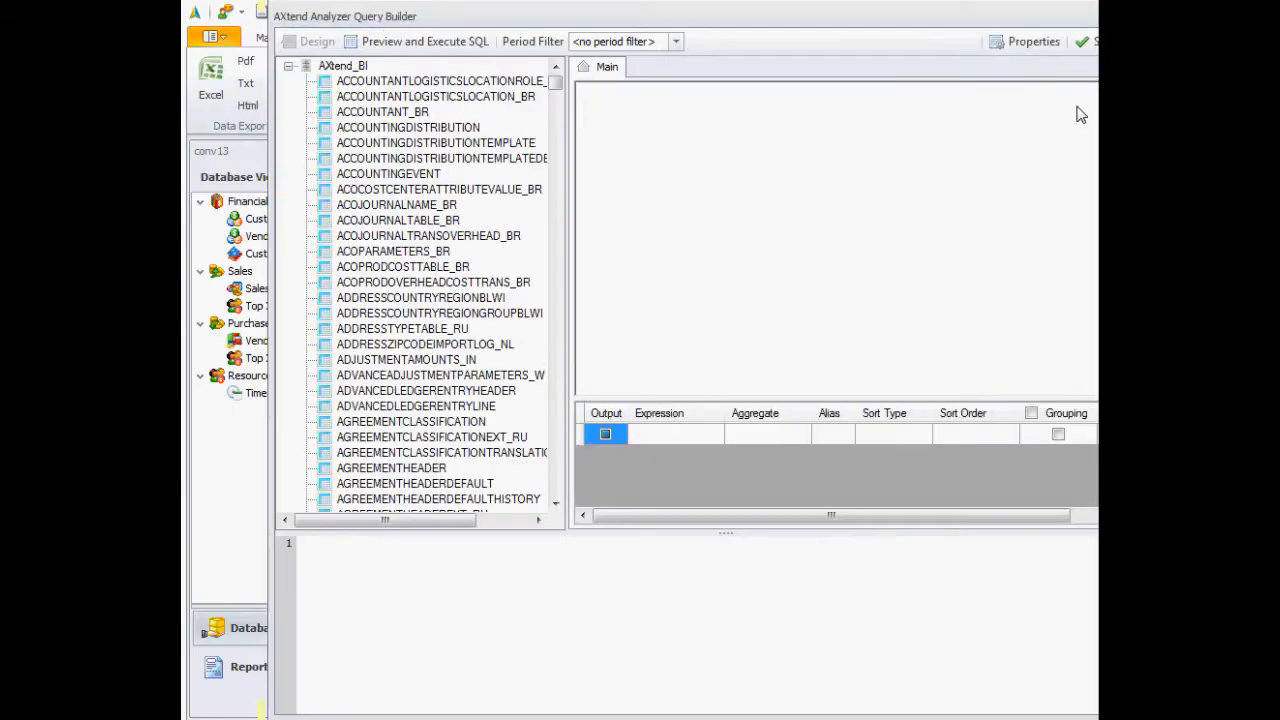
left_click(411, 603)
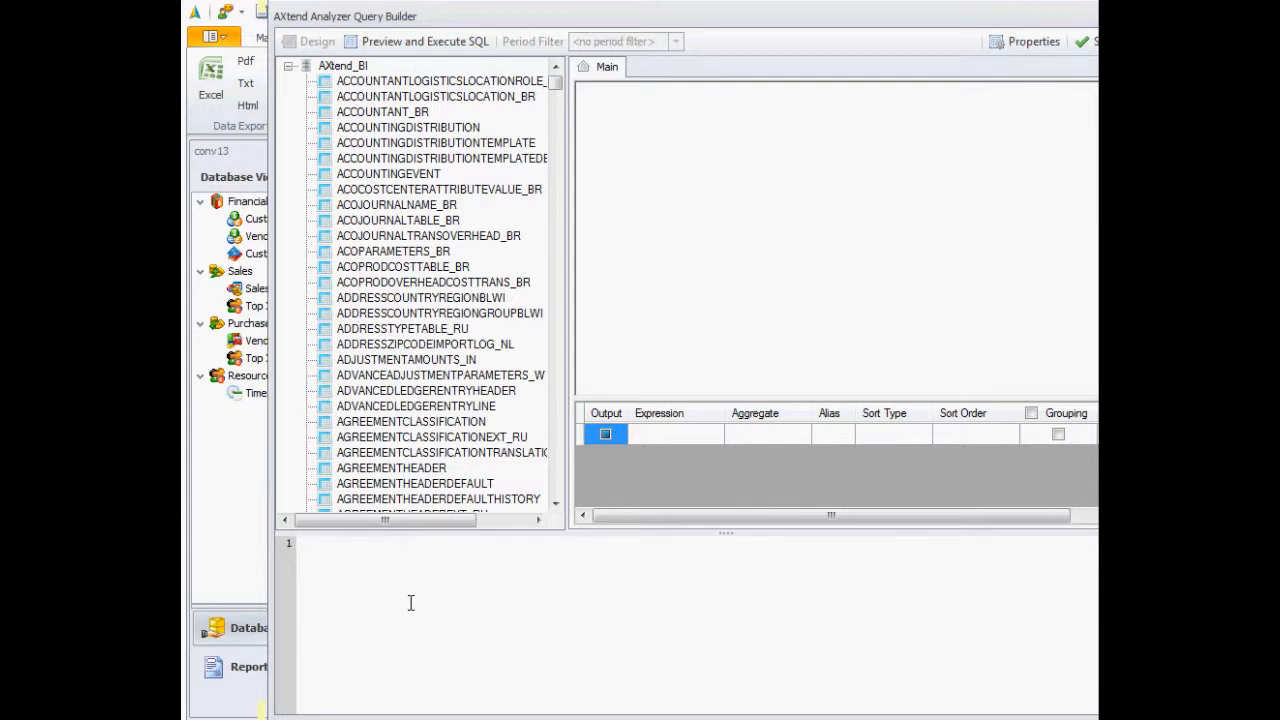
key("ctrl+v")
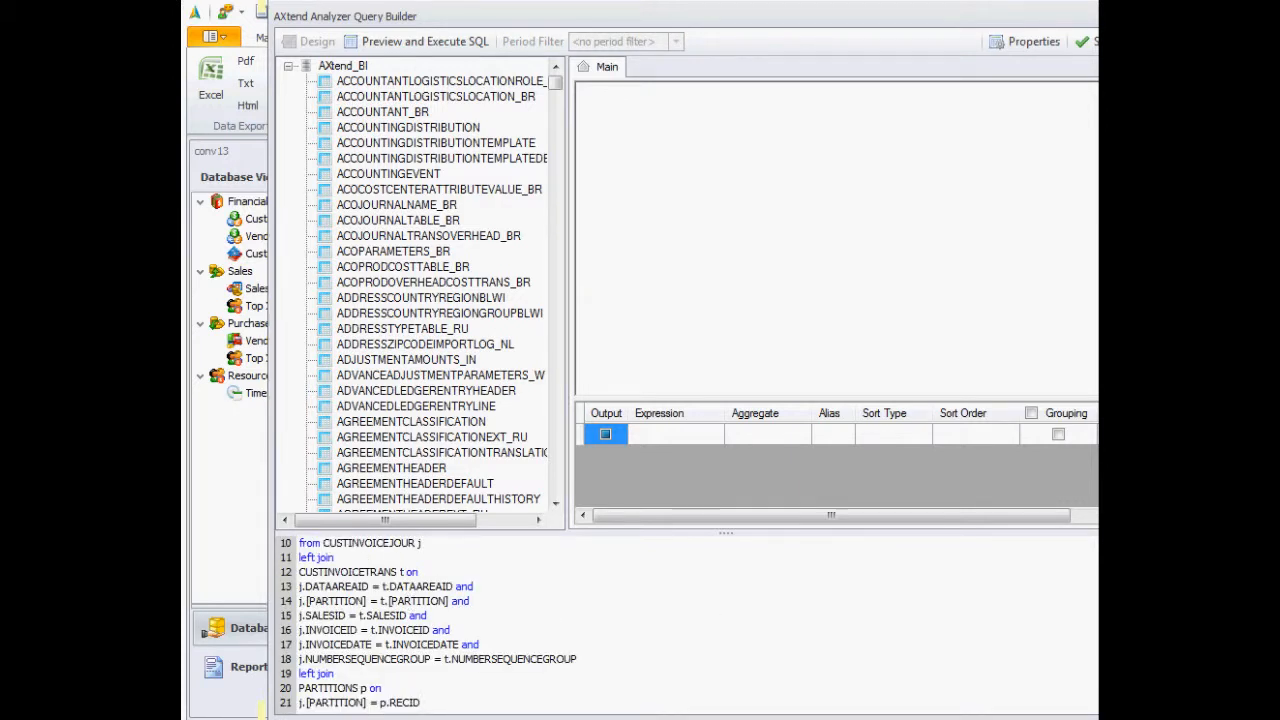
scroll(686, 625, "up", 3)
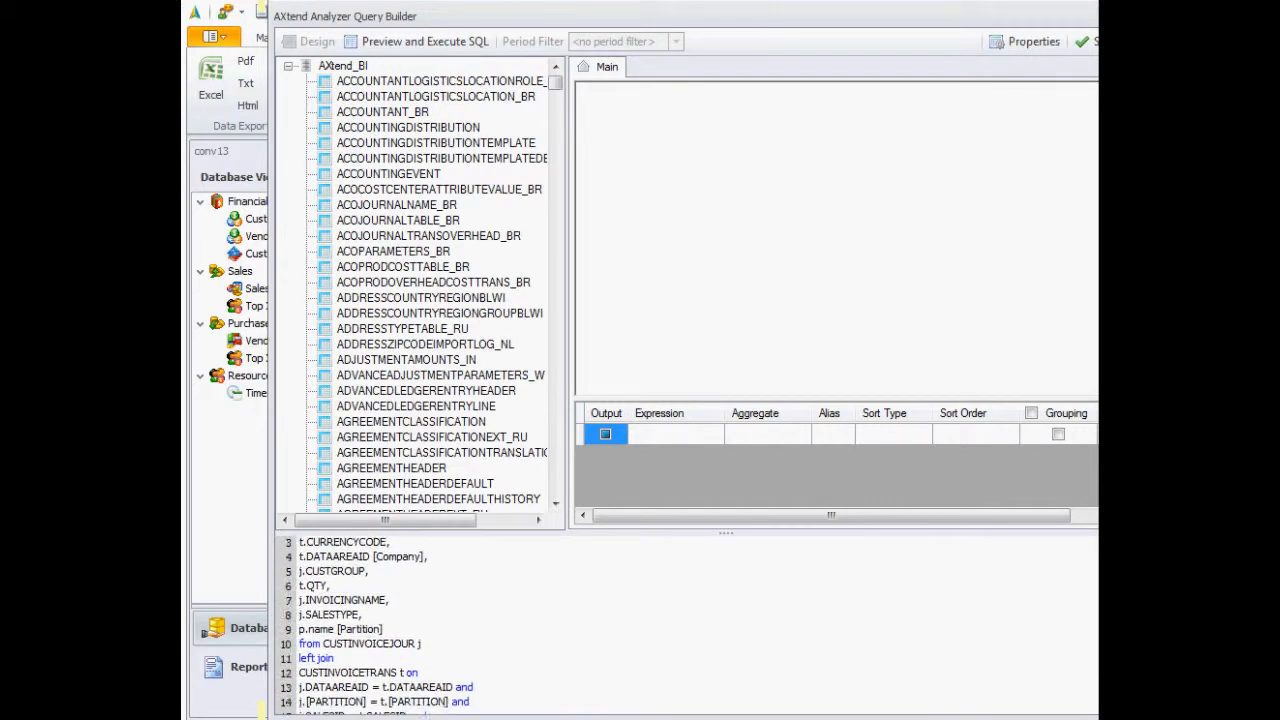
scroll(430, 625, "down", 3)
scroll(430, 625, "up", 1)
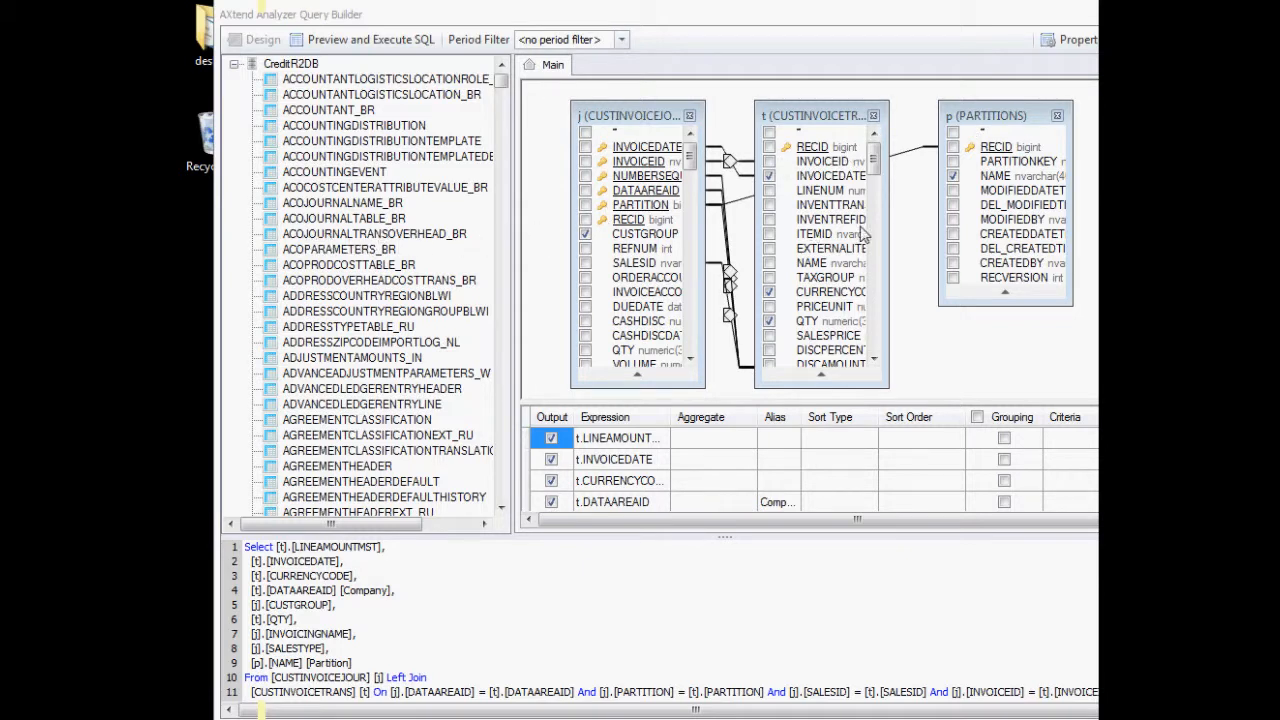
Preview and execute the customer invoice query to examine its rows and generated SQL
left_click(405, 296)
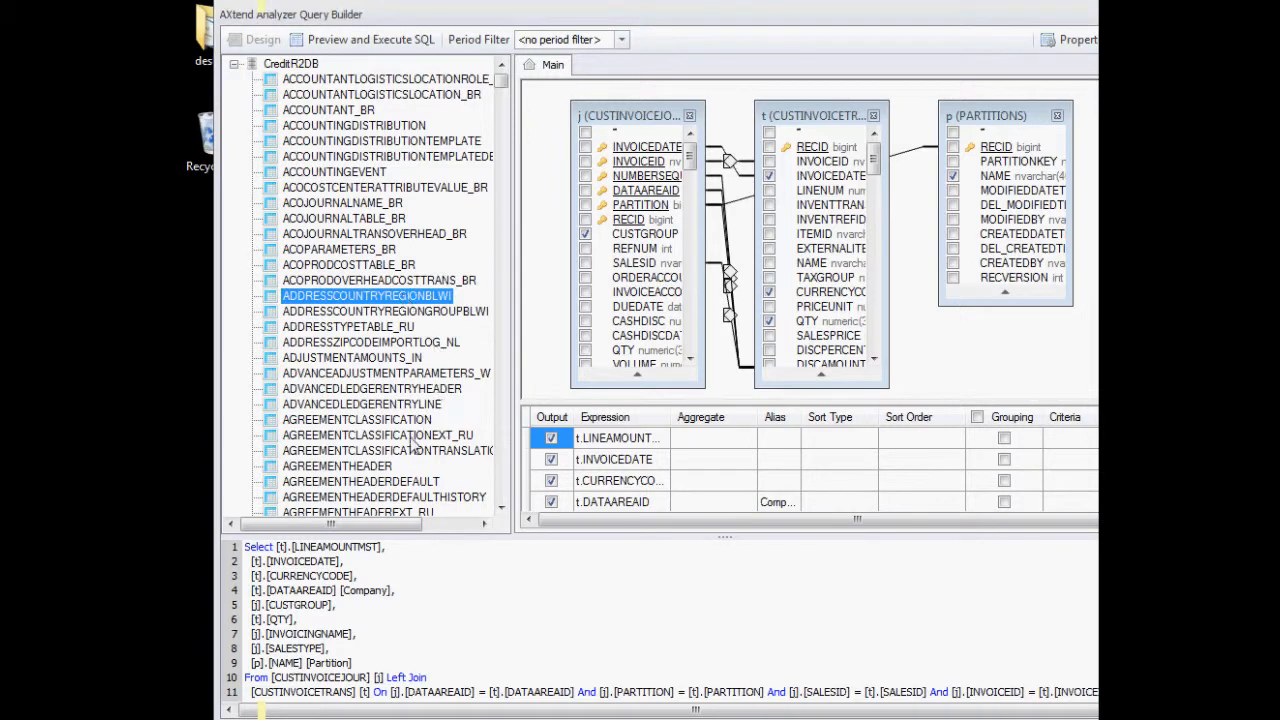
left_click(386, 470)
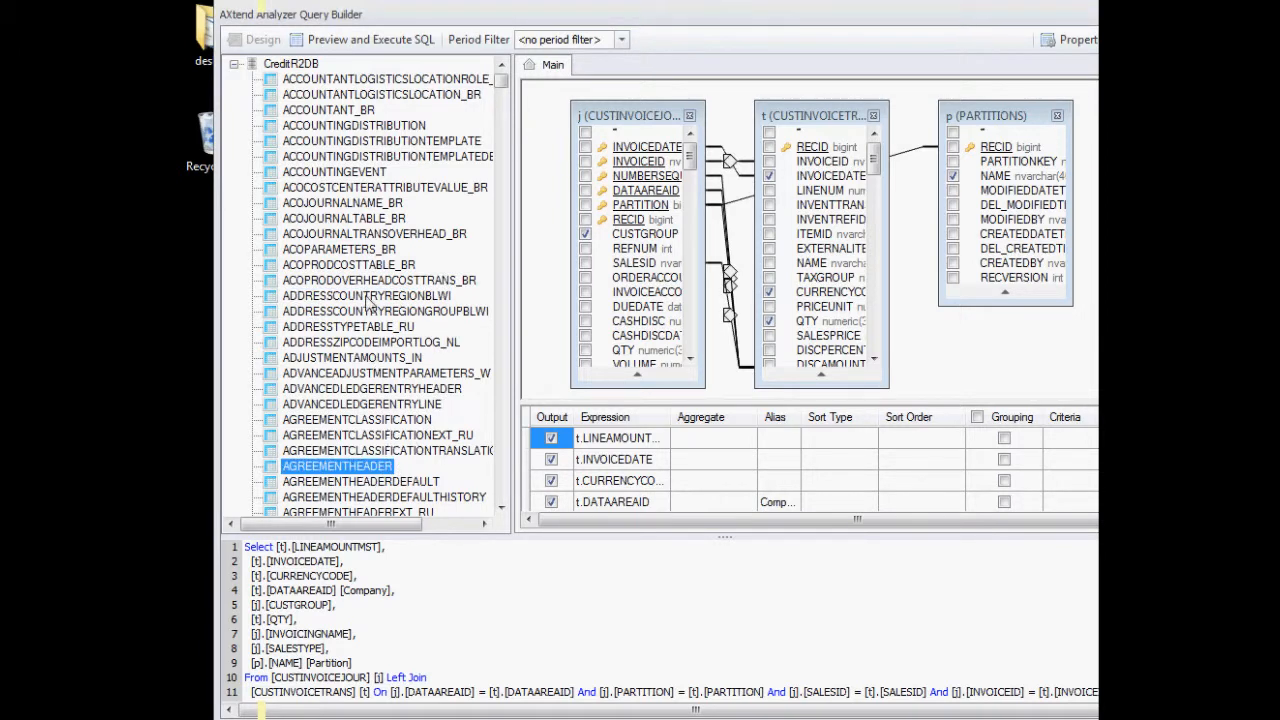
left_click(355, 44)
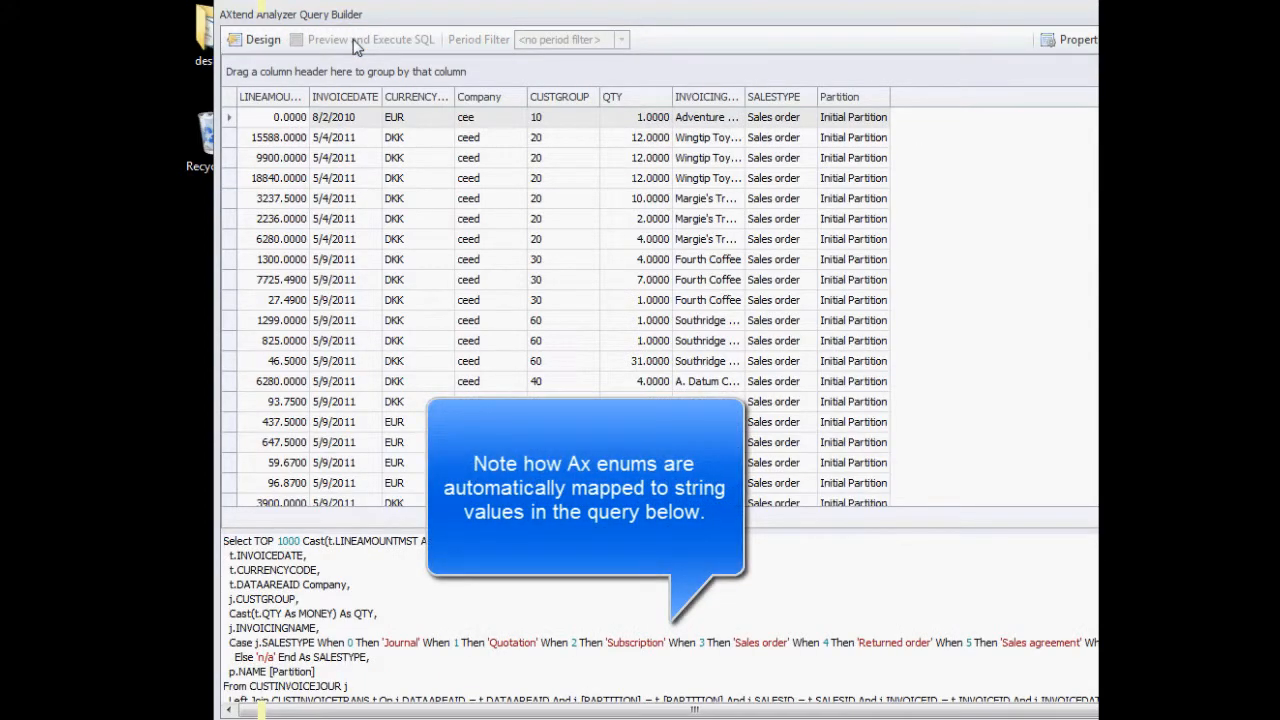
left_click_drag(400, 22, 453, 22)
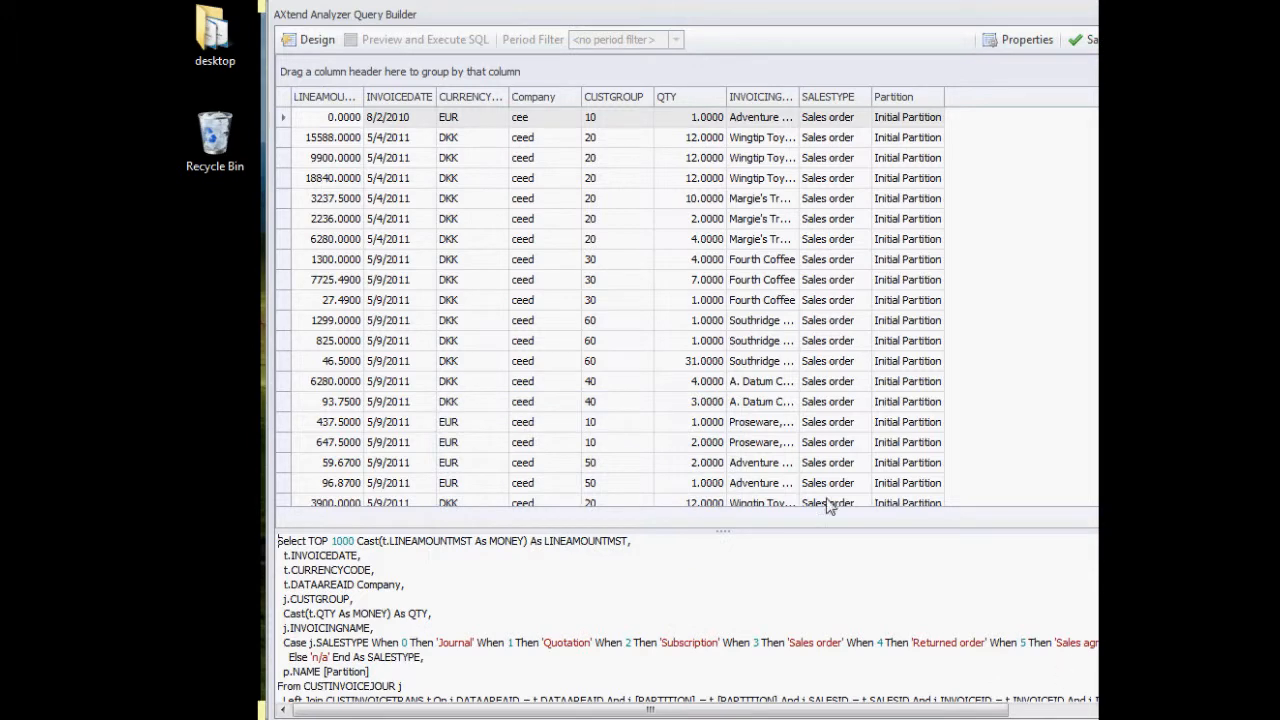
Return to the query design, set the period filter to t.INVOICEDATE and save the query
left_click(311, 40)
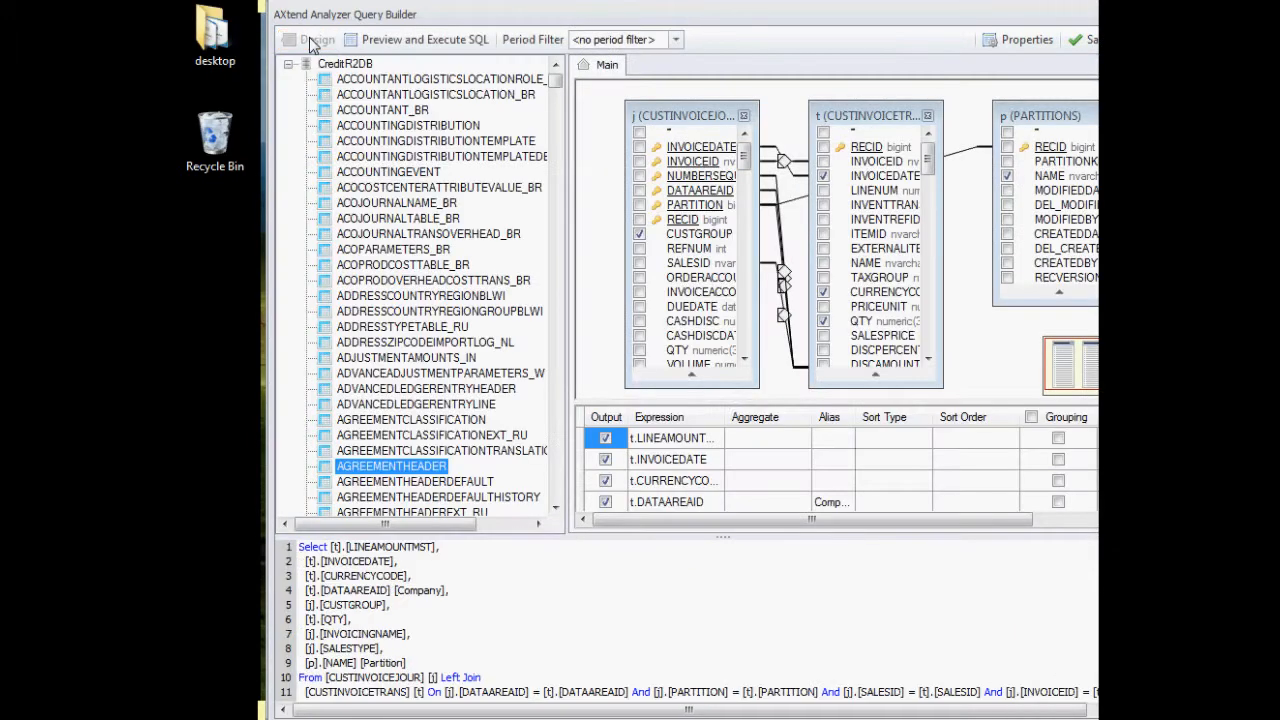
left_click(676, 41)
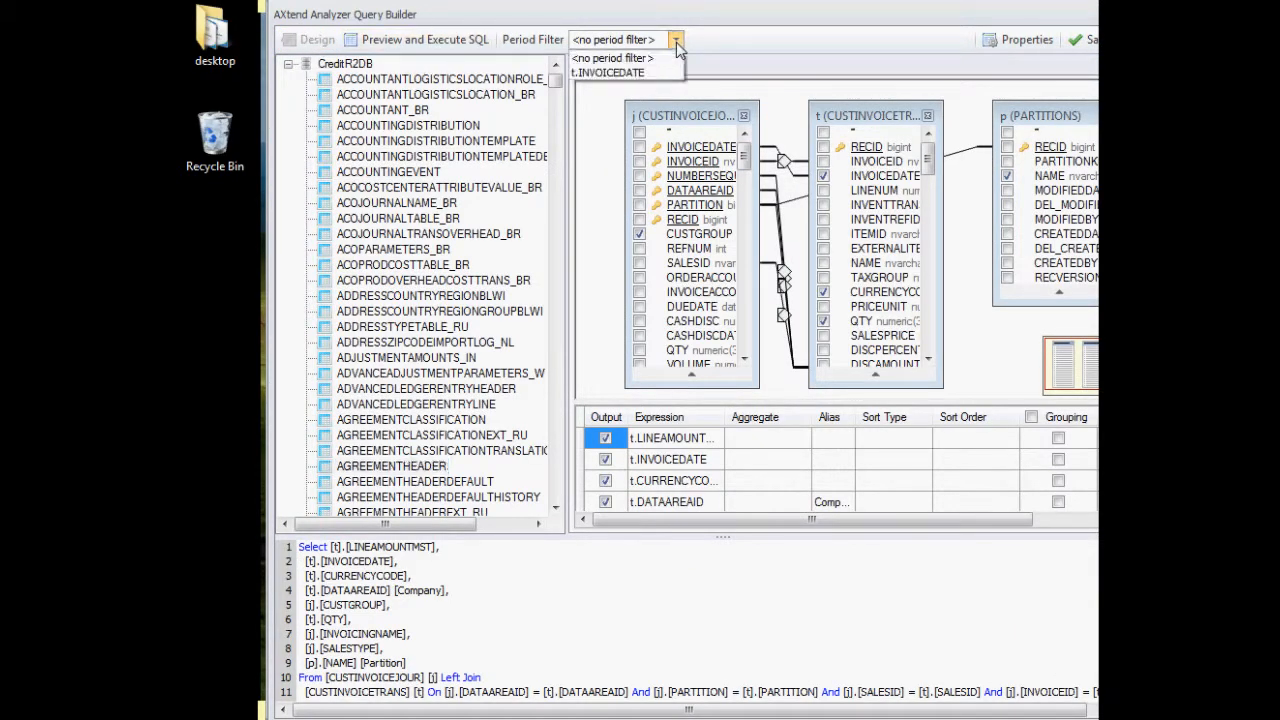
left_click(605, 74)
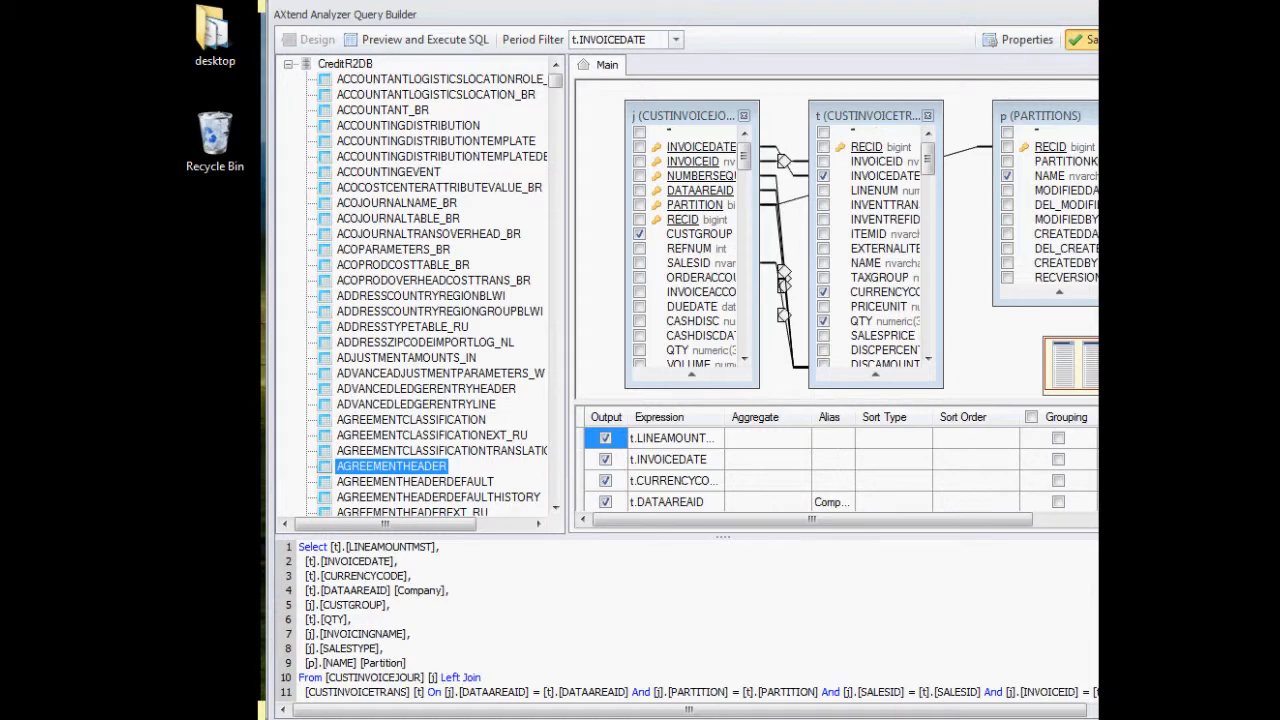
left_click(1085, 39)
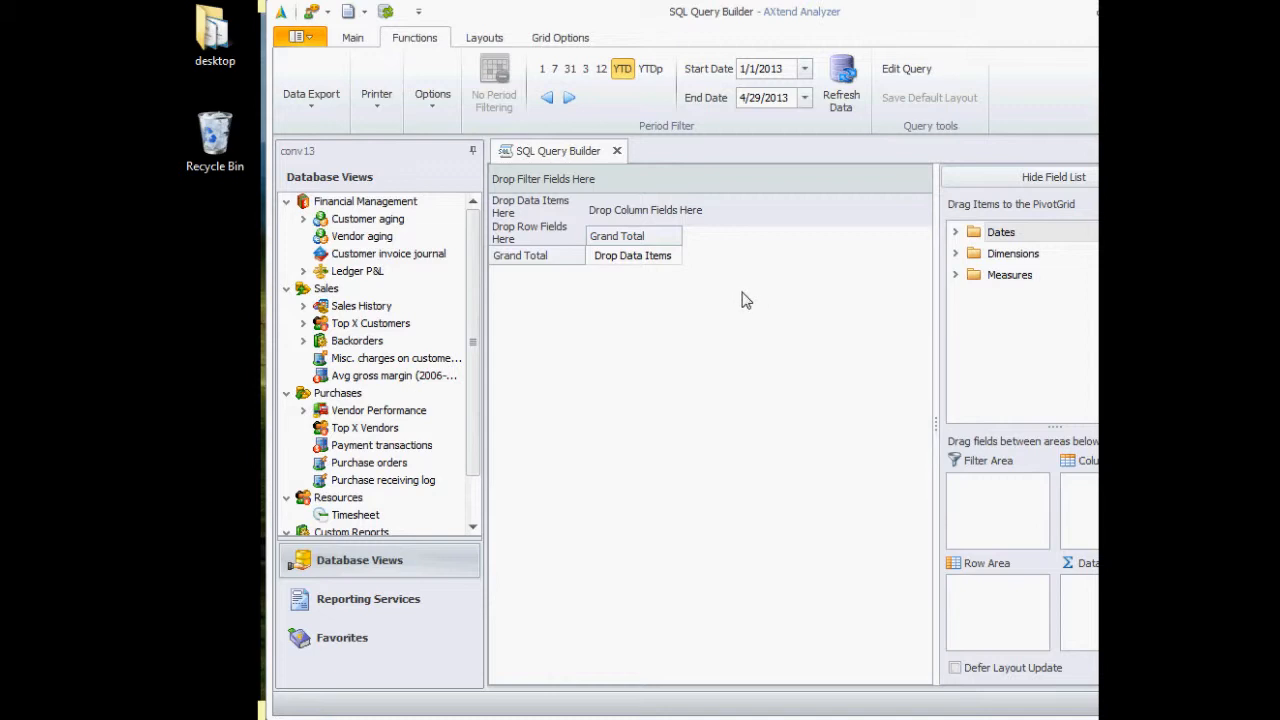
Add the Company dimension as a filter field and INVOICINGNAME as a row field in the pivot grid
left_click(956, 254)
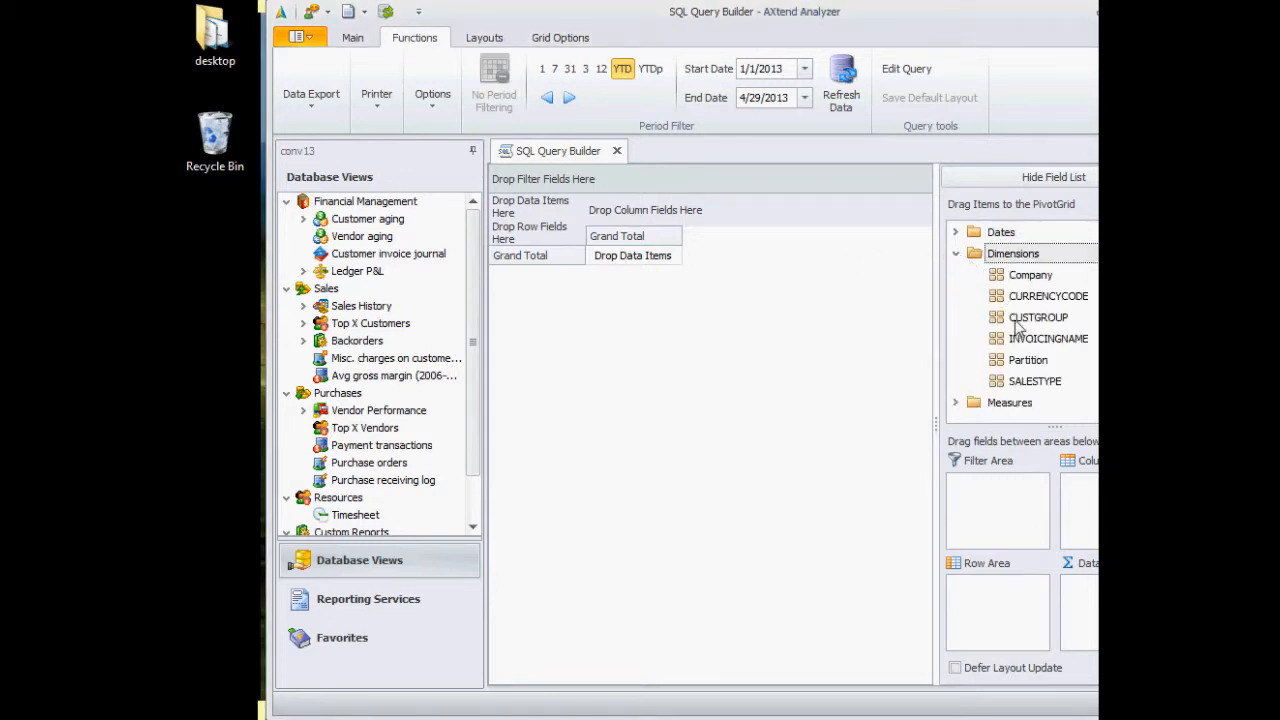
left_click_drag(1023, 284, 572, 182)
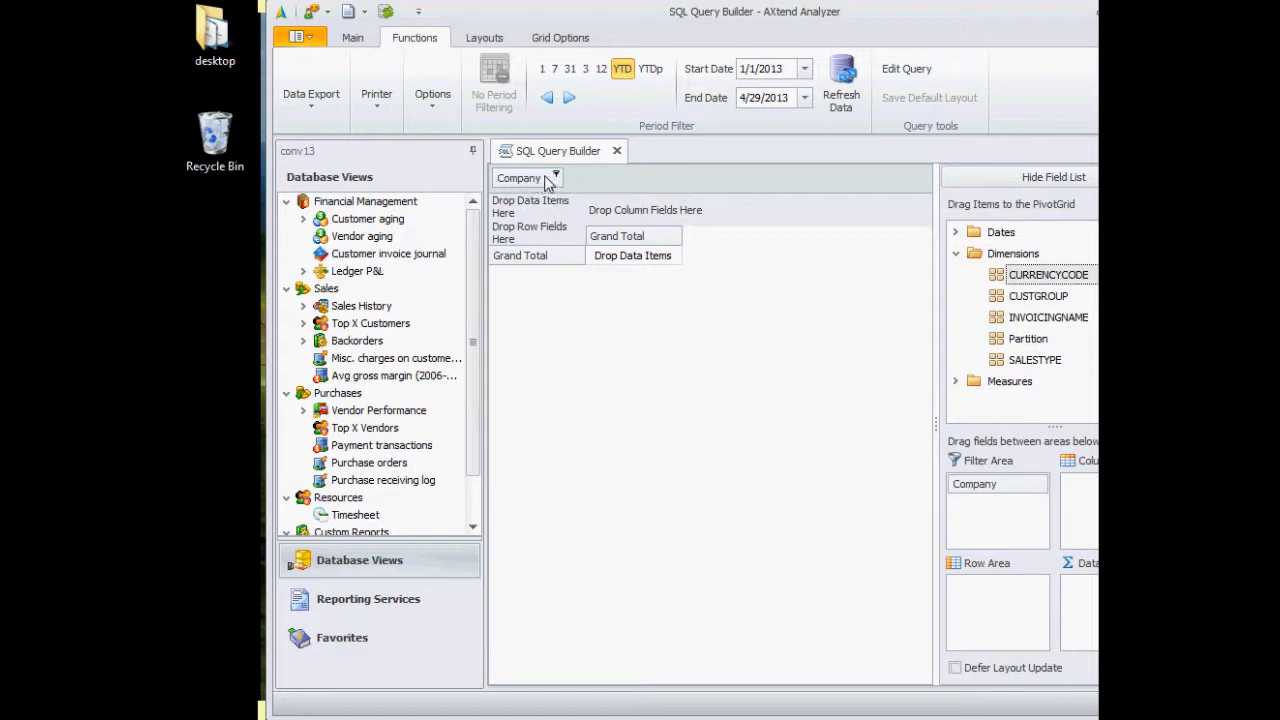
left_click(556, 176)
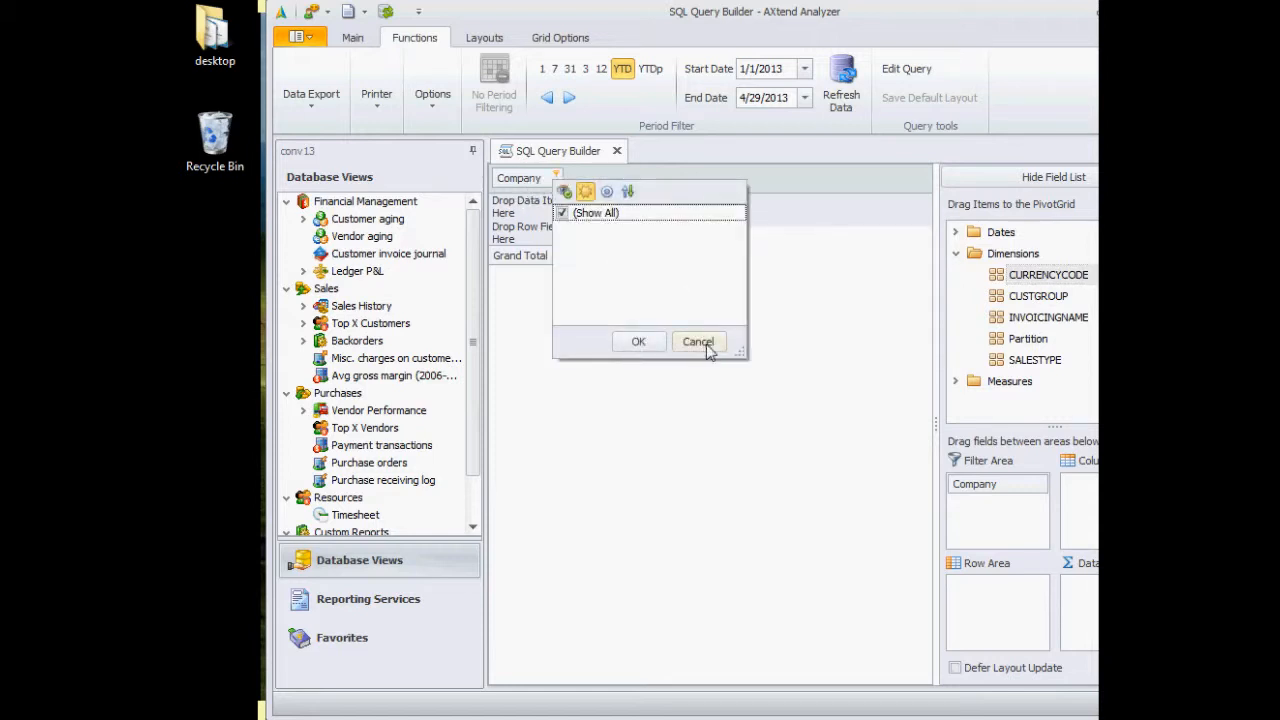
left_click(698, 342)
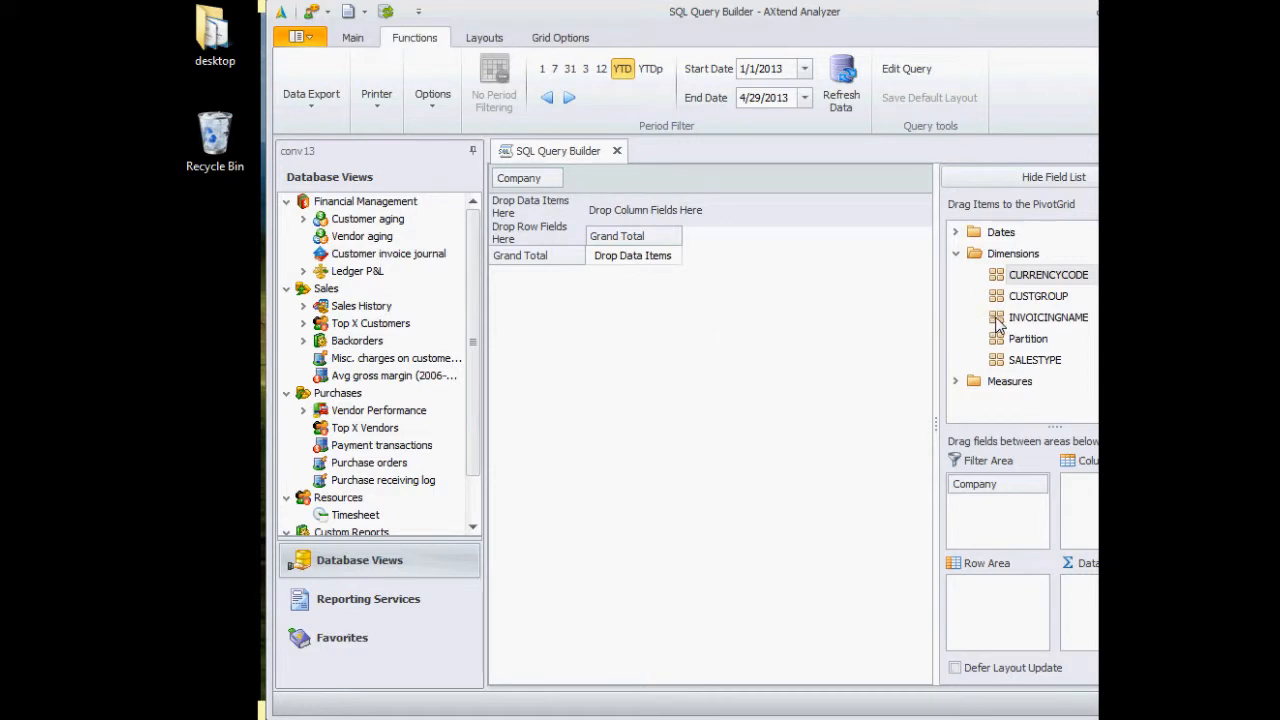
left_click_drag(1004, 322, 544, 250)
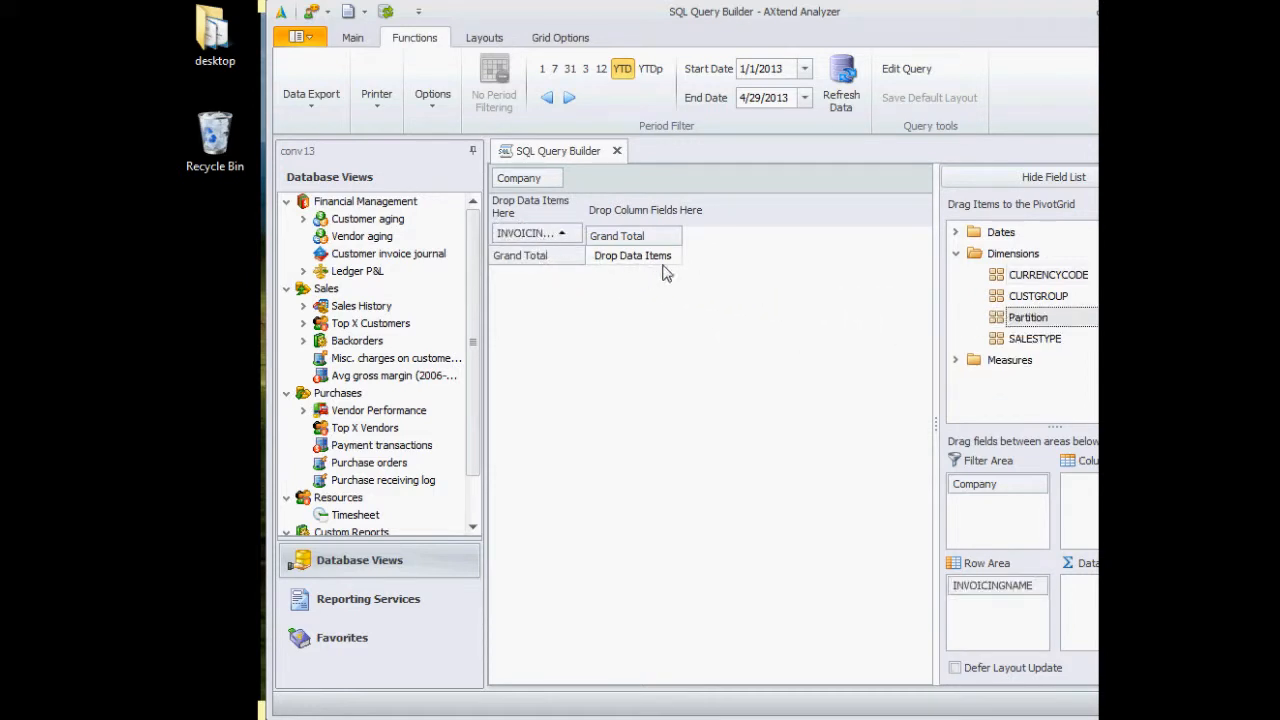
Add the LINEAMOUNTMST and QTY measures as data items in the pivot grid
left_click(955, 360)
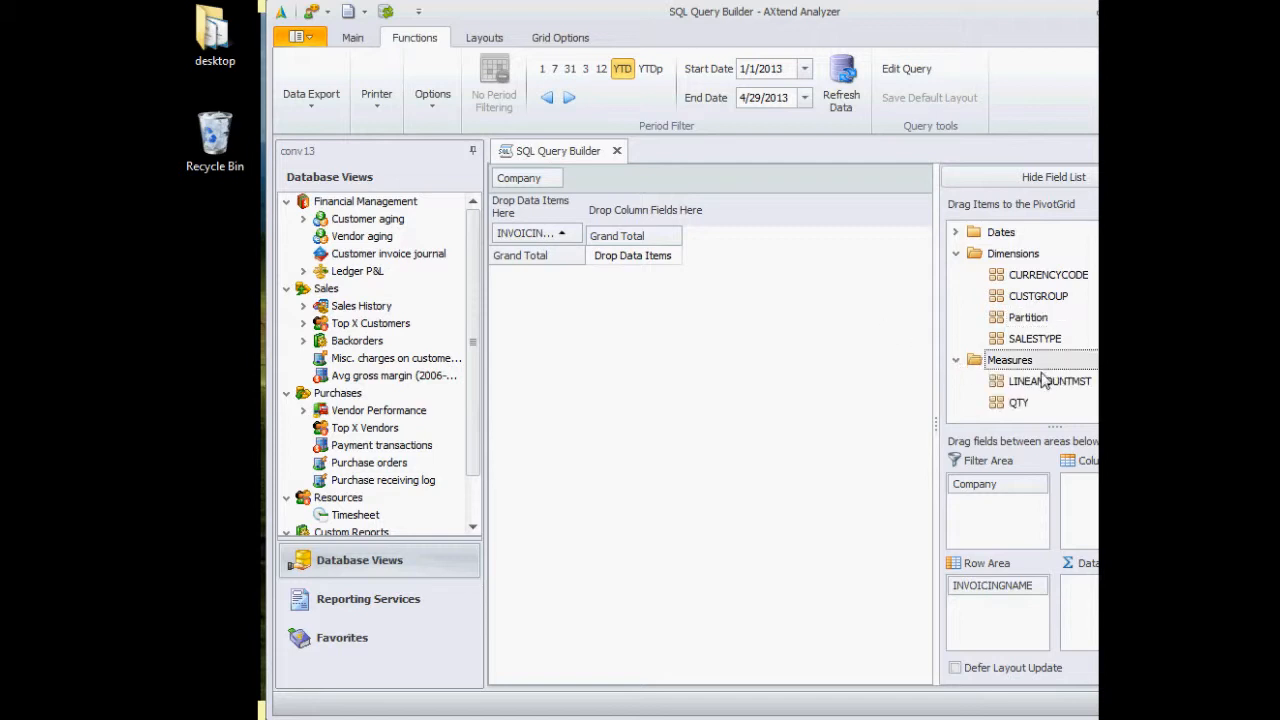
left_click_drag(1040, 387, 523, 212)
left_click_drag(1002, 382, 575, 205)
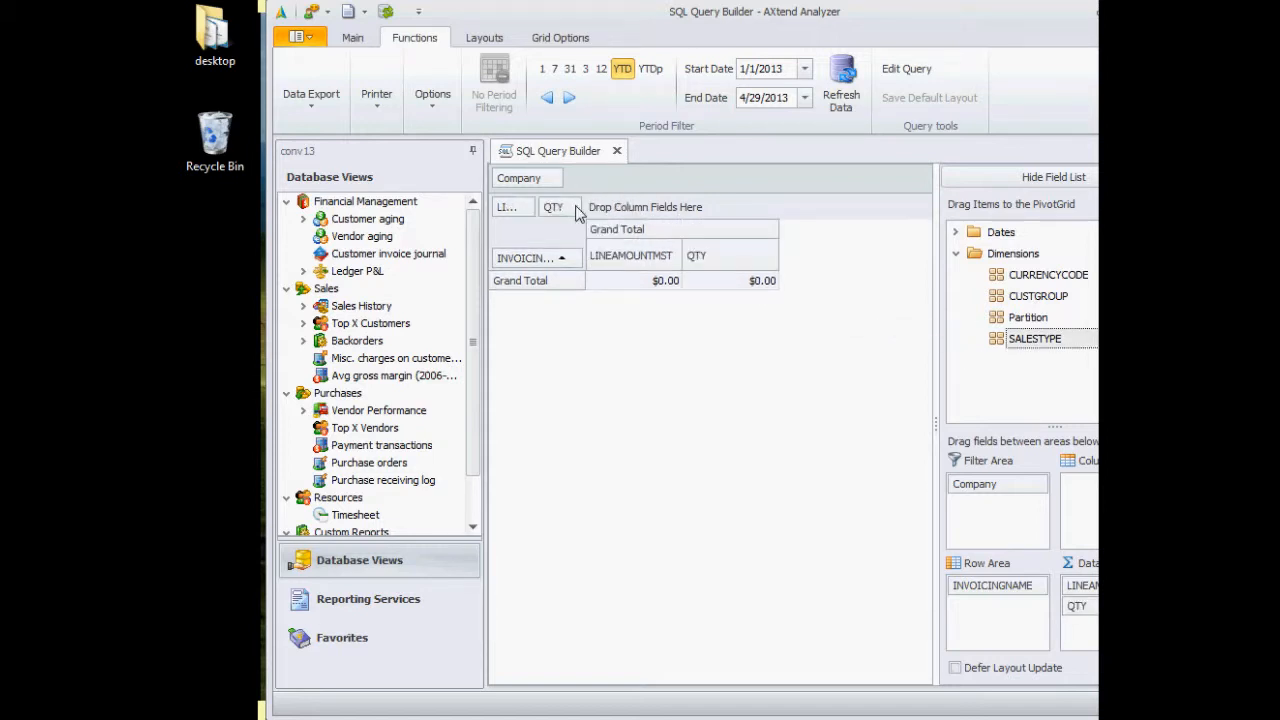
Load the data for the period 1/1/2006 to 4/29/2007 and widen the INVOICINGNAME column to fit the names
double_click(772, 70)
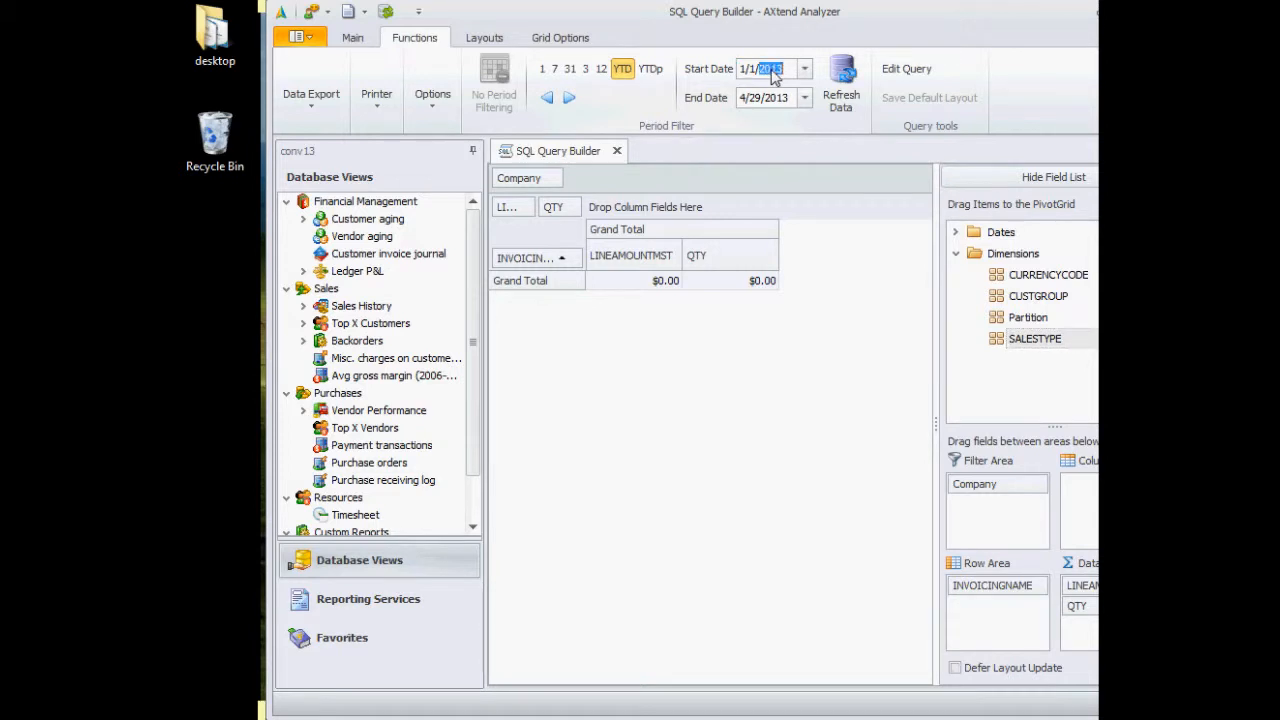
type("2006")
double_click(776, 98)
left_click(840, 80)
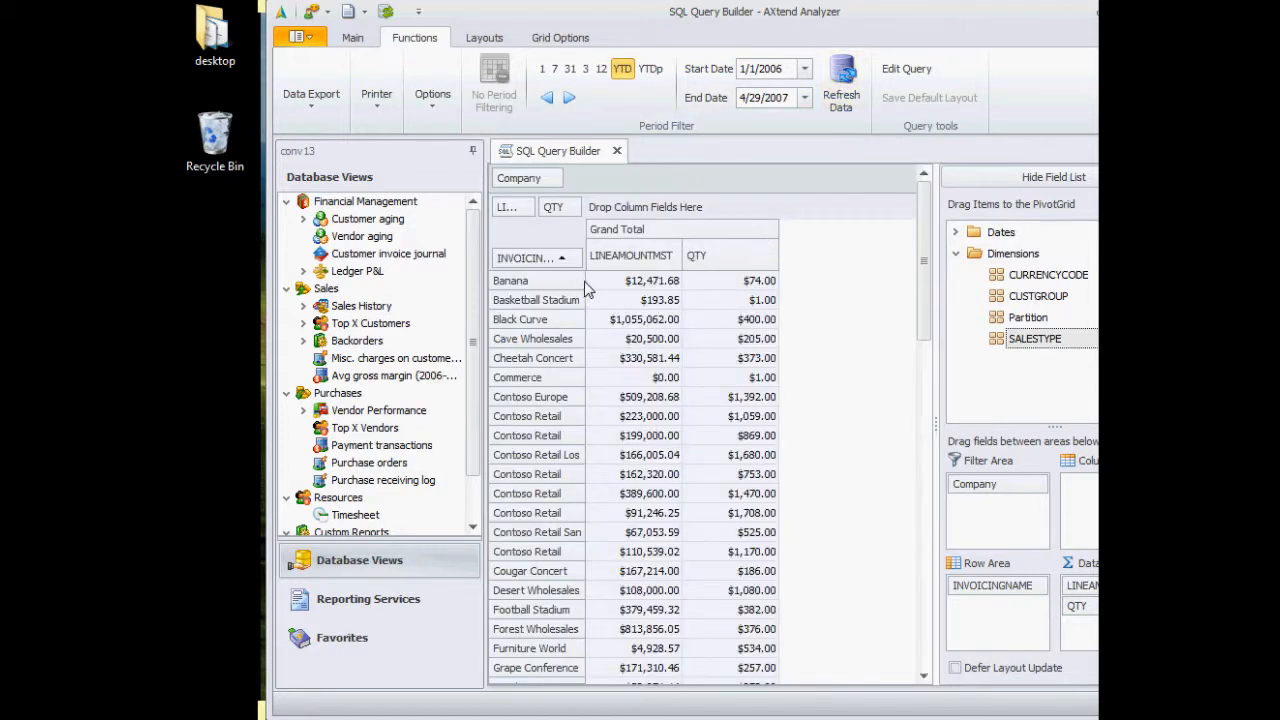
left_click_drag(588, 289, 616, 282)
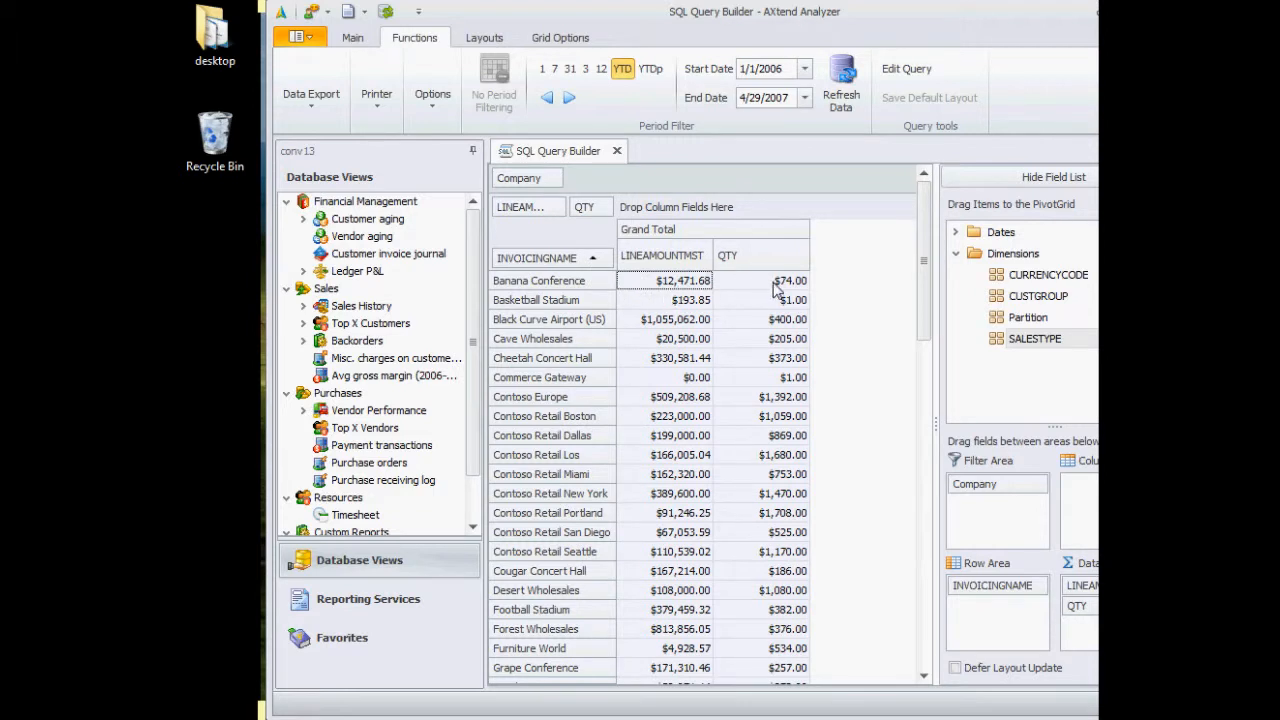
Set the QTY field's CellFormat FormatType property to Numeric and move the properties window aside
right_click(586, 209)
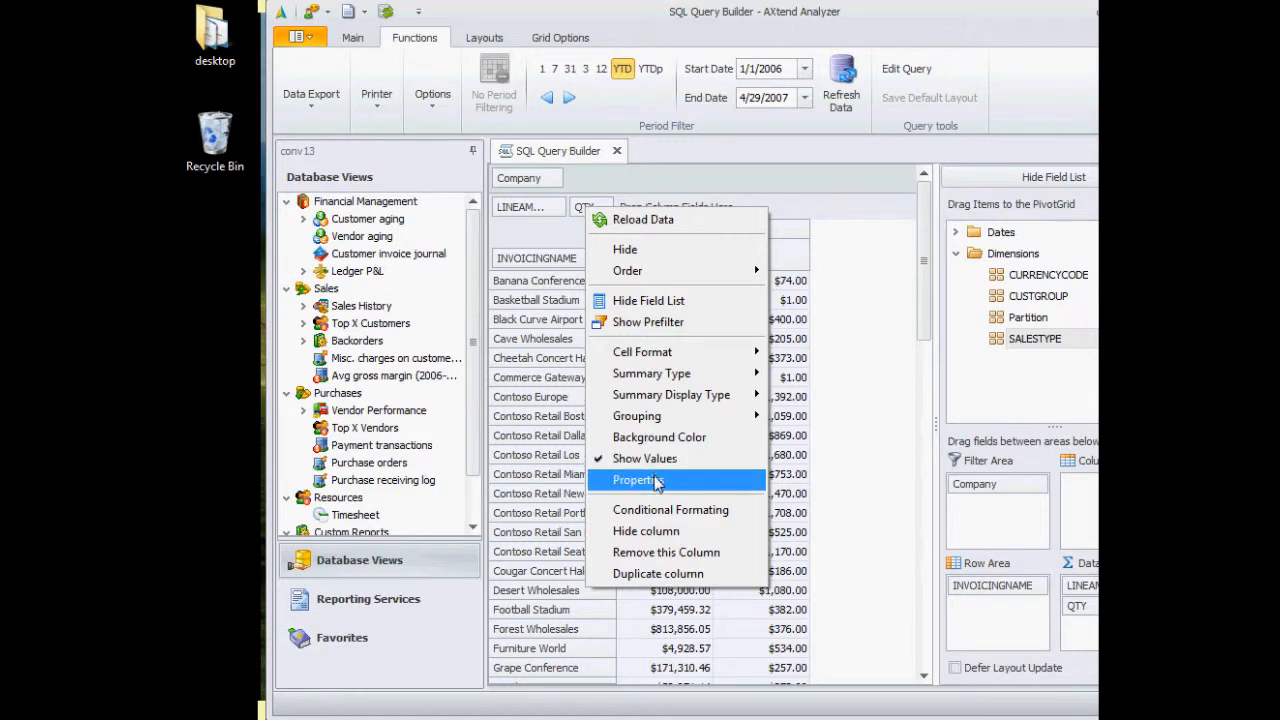
left_click(652, 482)
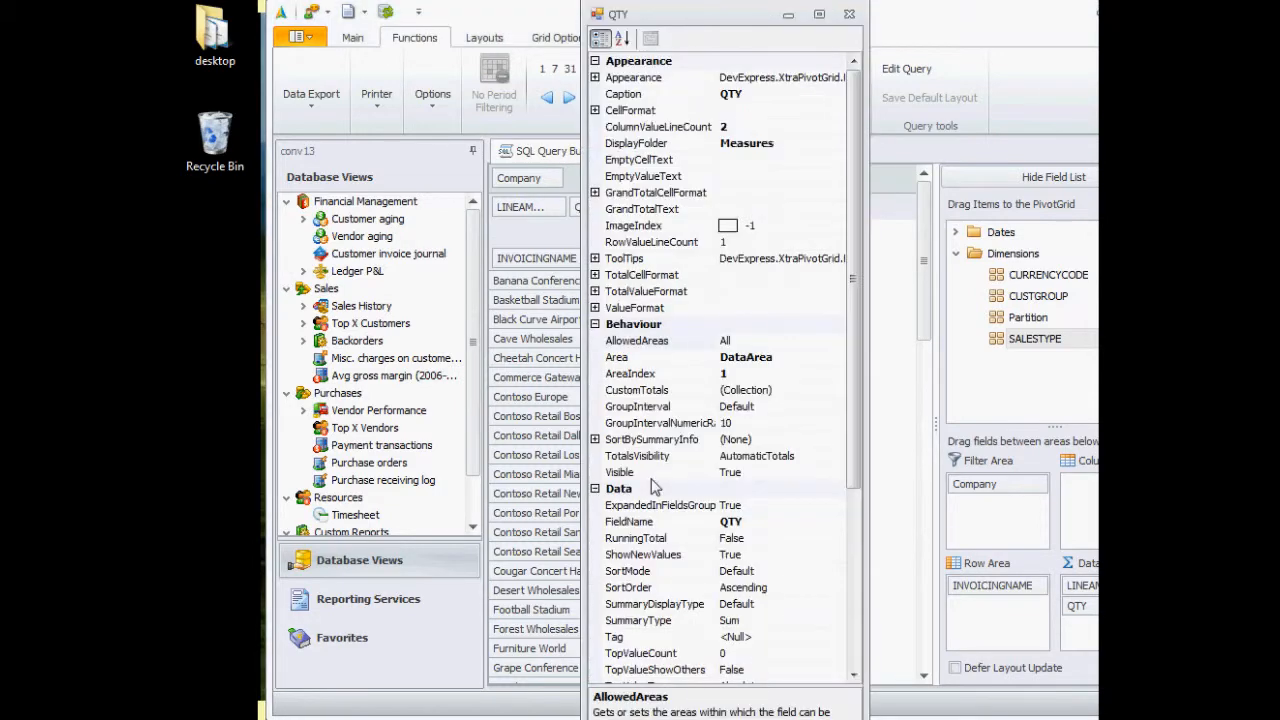
left_click(596, 110)
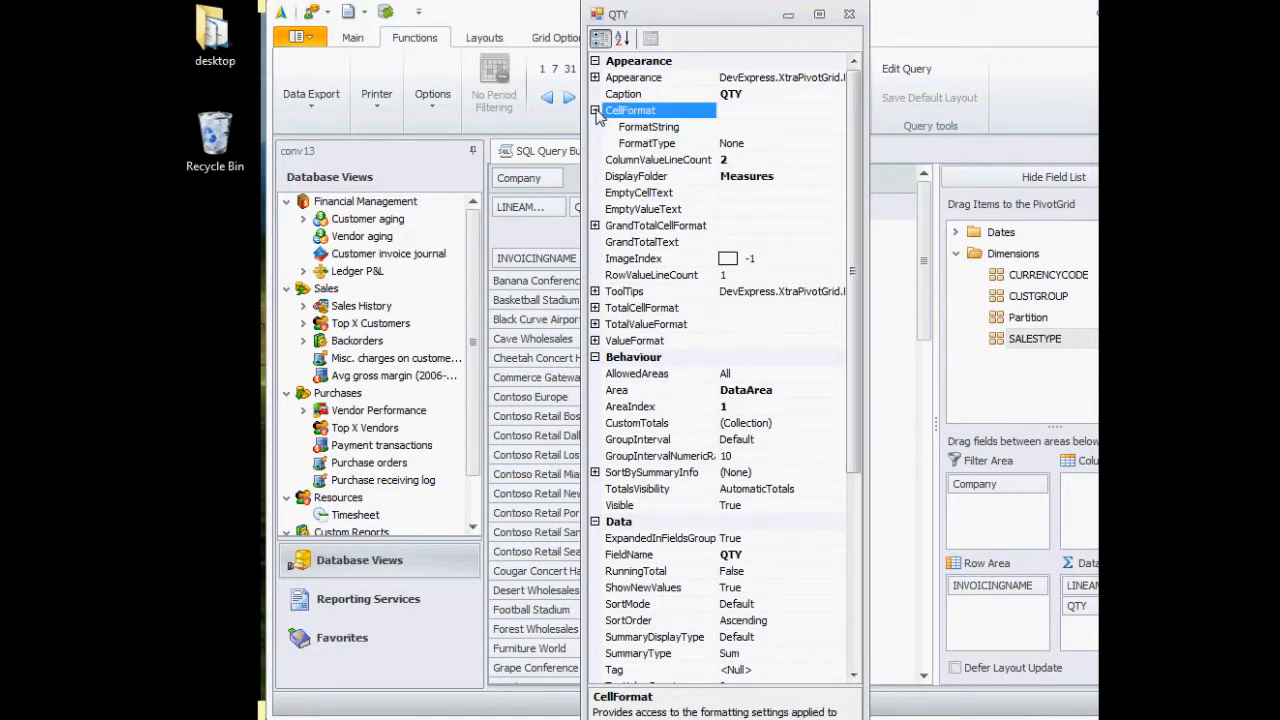
left_click(785, 149)
left_click(836, 145)
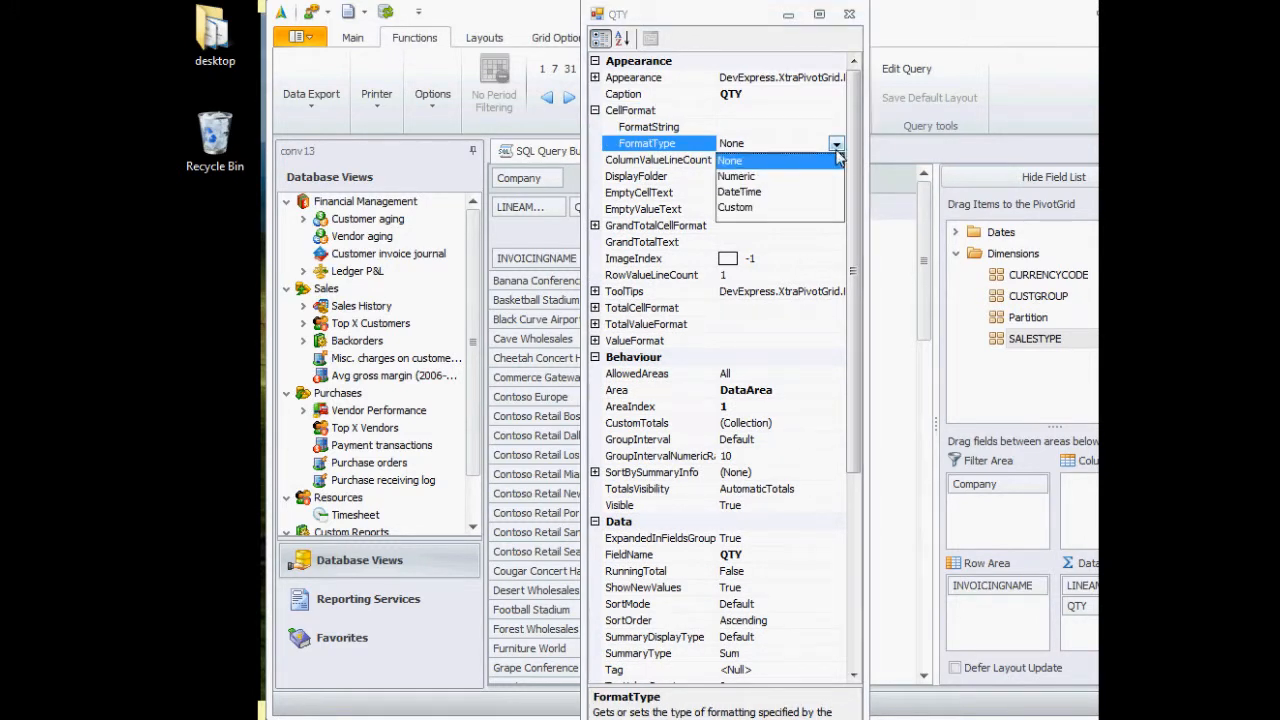
left_click(745, 177)
left_click_drag(826, 14, 1033, 64)
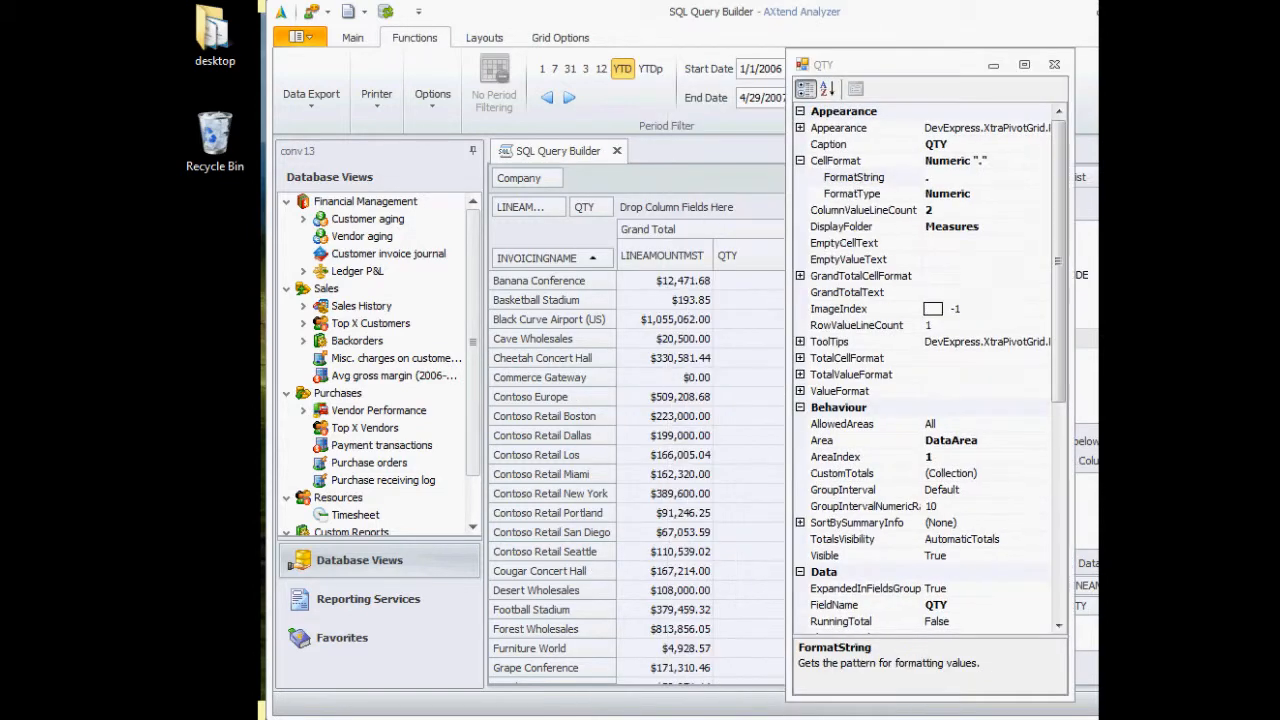
Close the QTY field's properties window and widen the INVOICINGNAME column to show the full customer names
left_click_drag(941, 78, 990, 53)
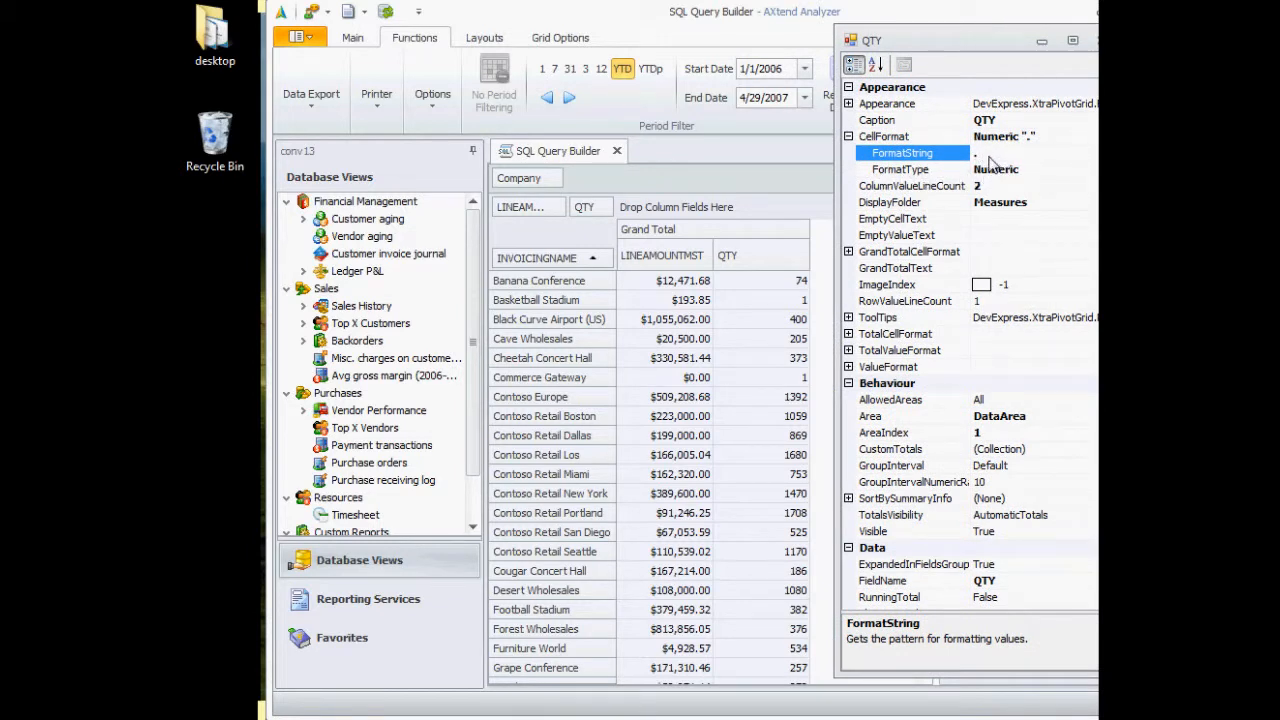
left_click(989, 157)
left_click(1094, 40)
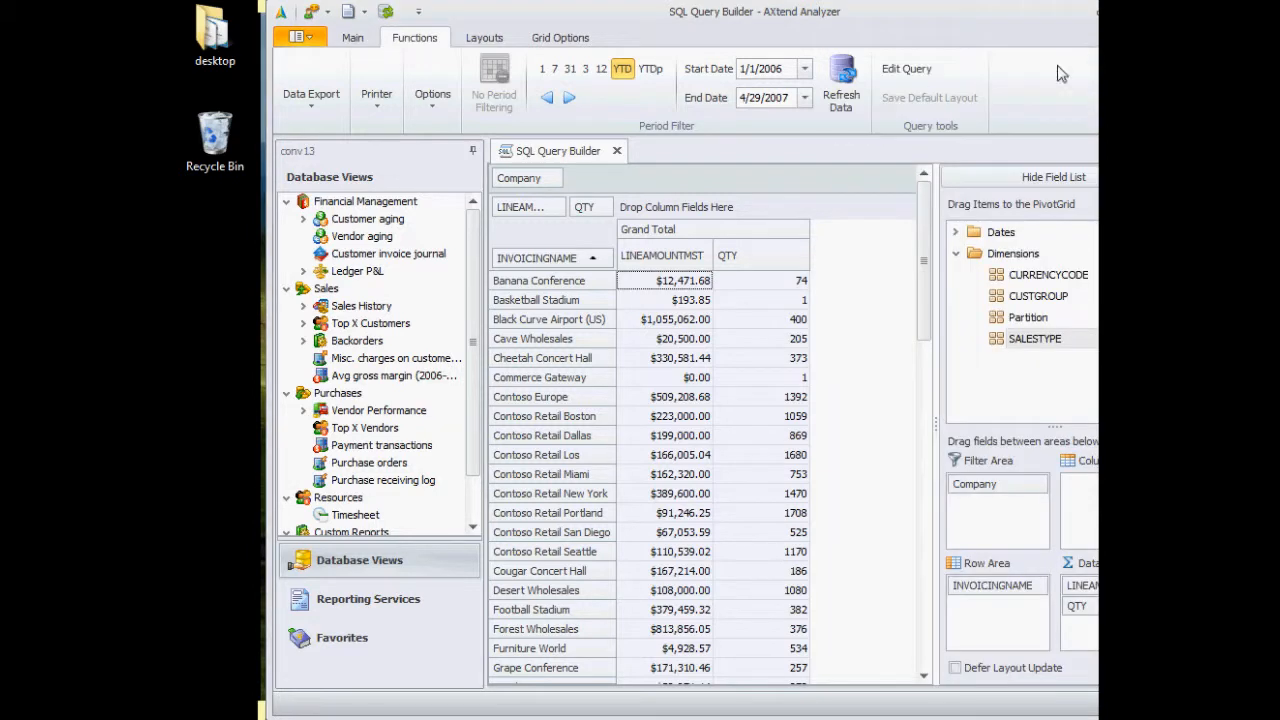
left_click(795, 320)
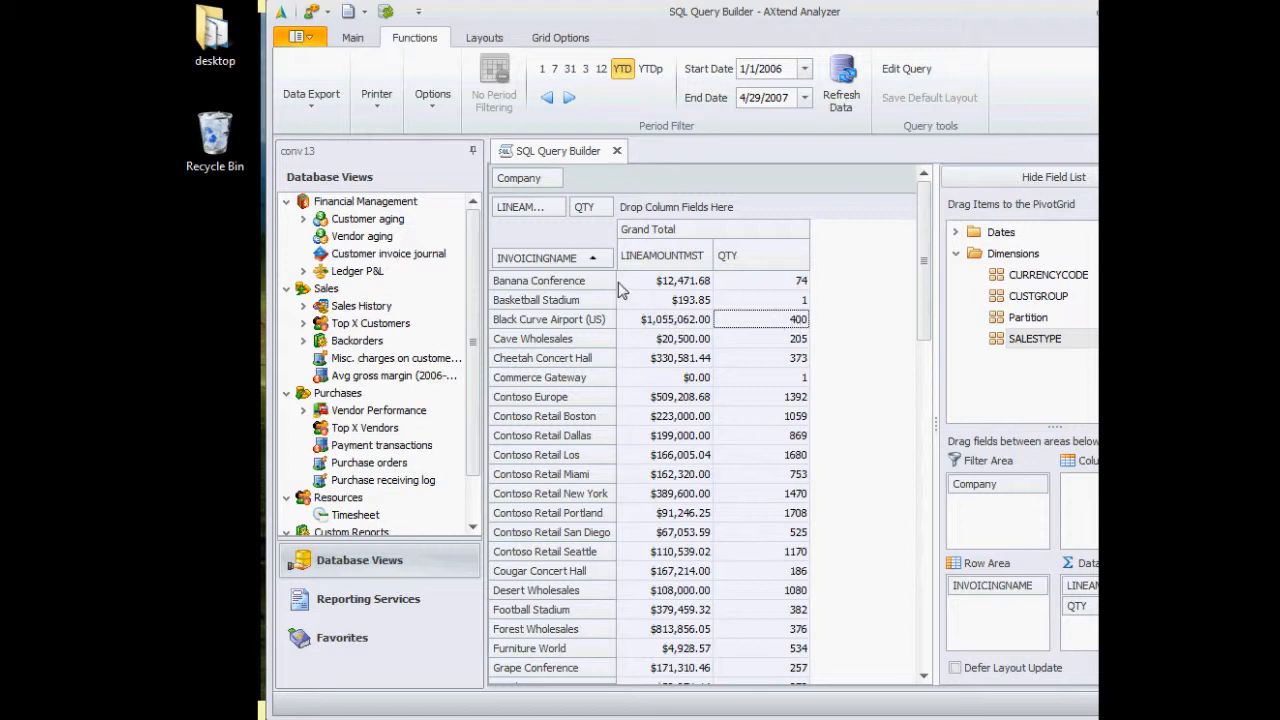
left_click_drag(618, 283, 714, 286)
Add INVOICEDATE from the Dates folder as a column field and group it by DateYear
left_click(960, 234)
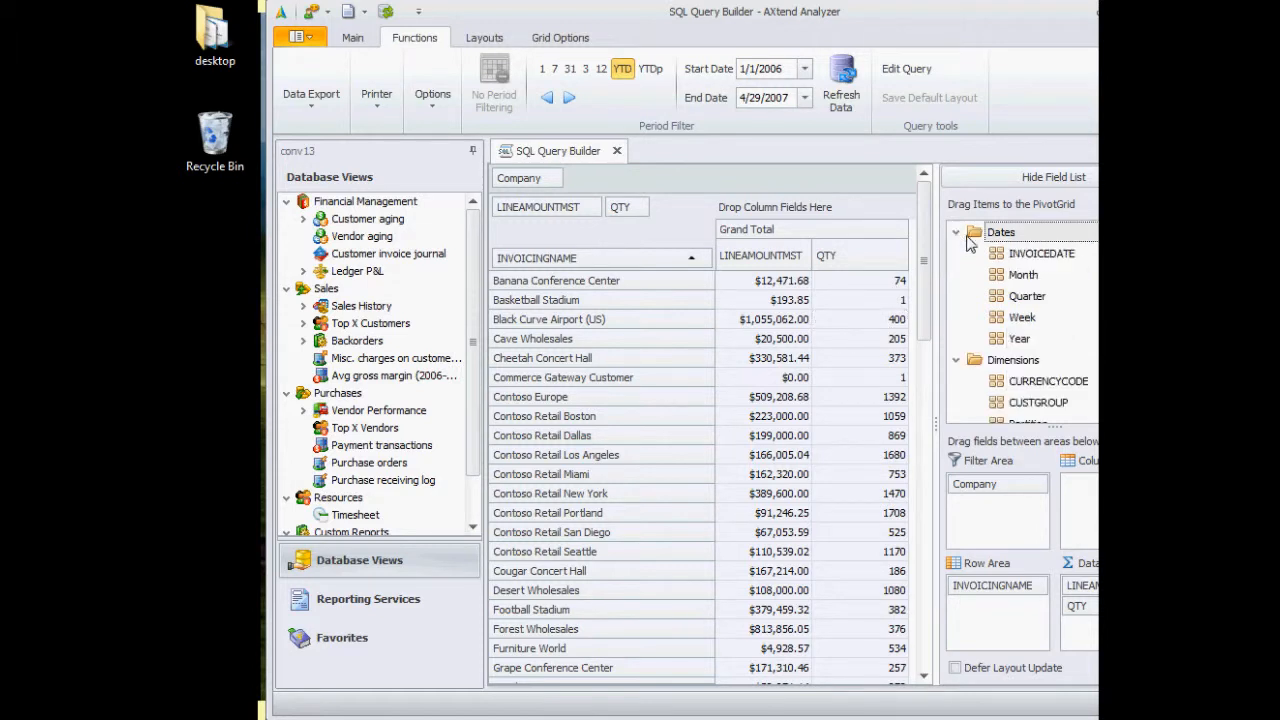
left_click(1017, 259)
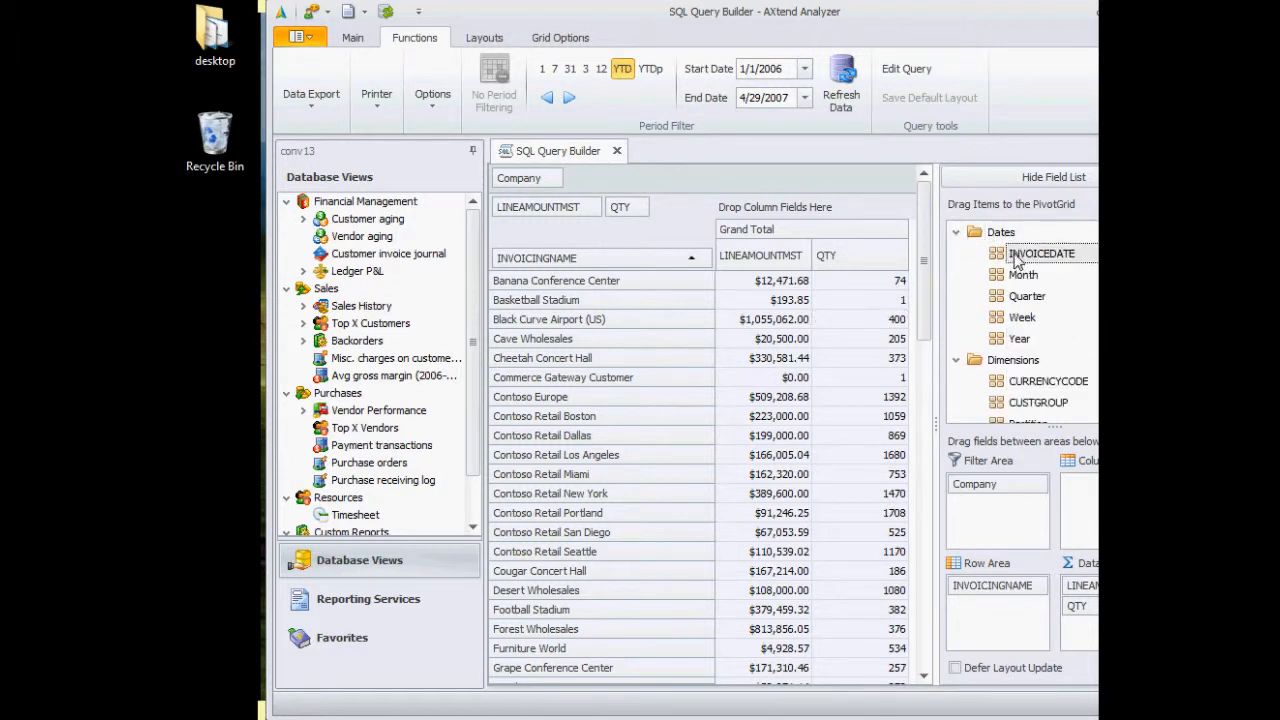
left_click_drag(1017, 259, 752, 210)
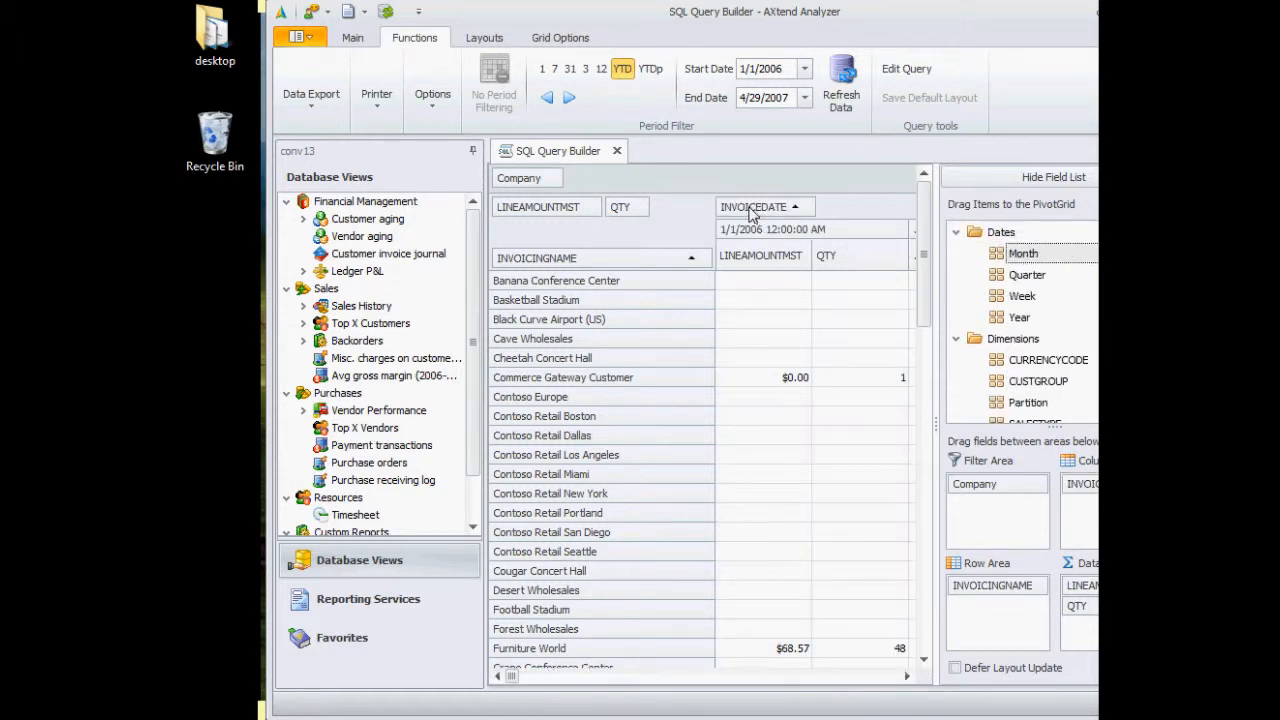
right_click(752, 214)
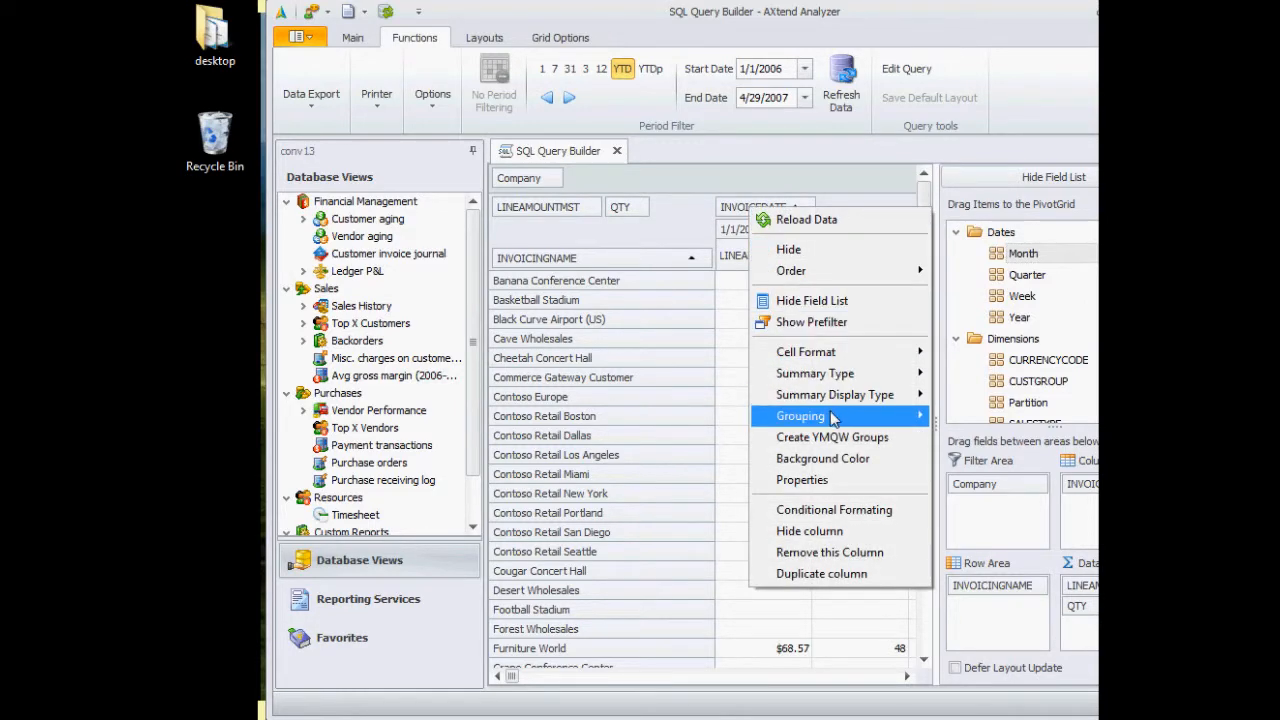
mouse_move(888, 416)
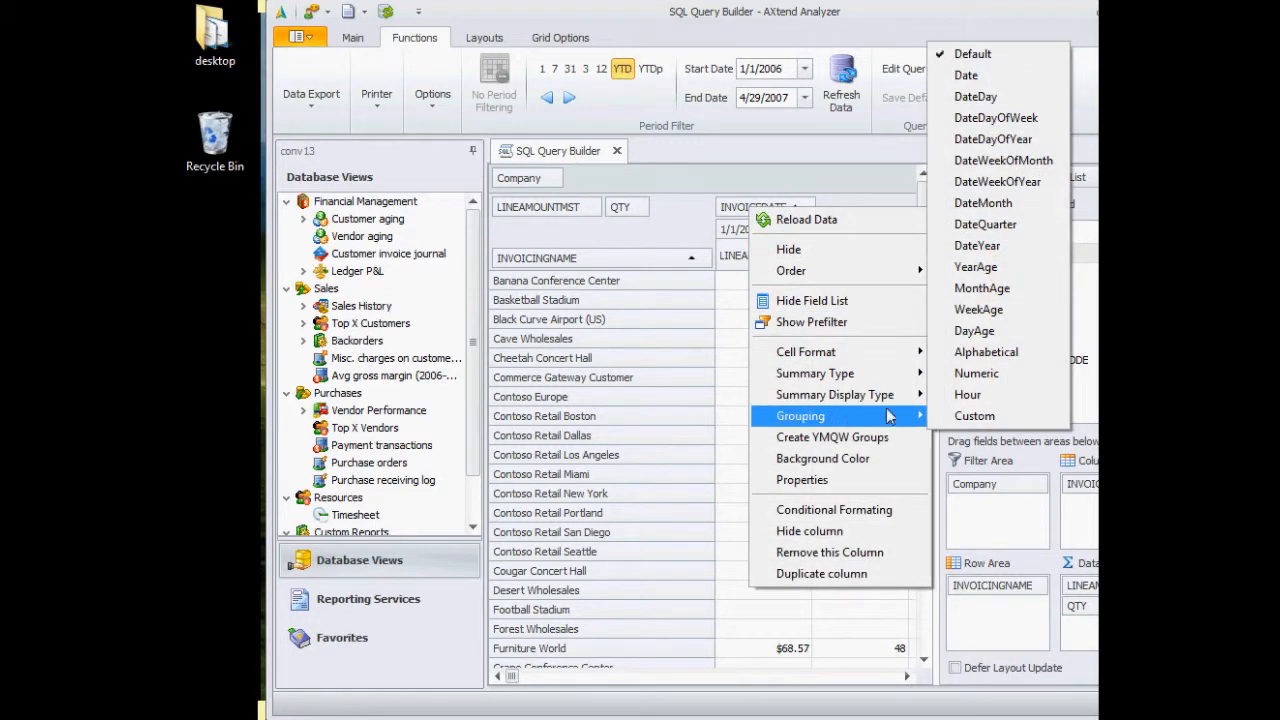
left_click(978, 250)
Set the INVOICEDATE field's Caption property to "Invoice year" and close its properties window
right_click(737, 207)
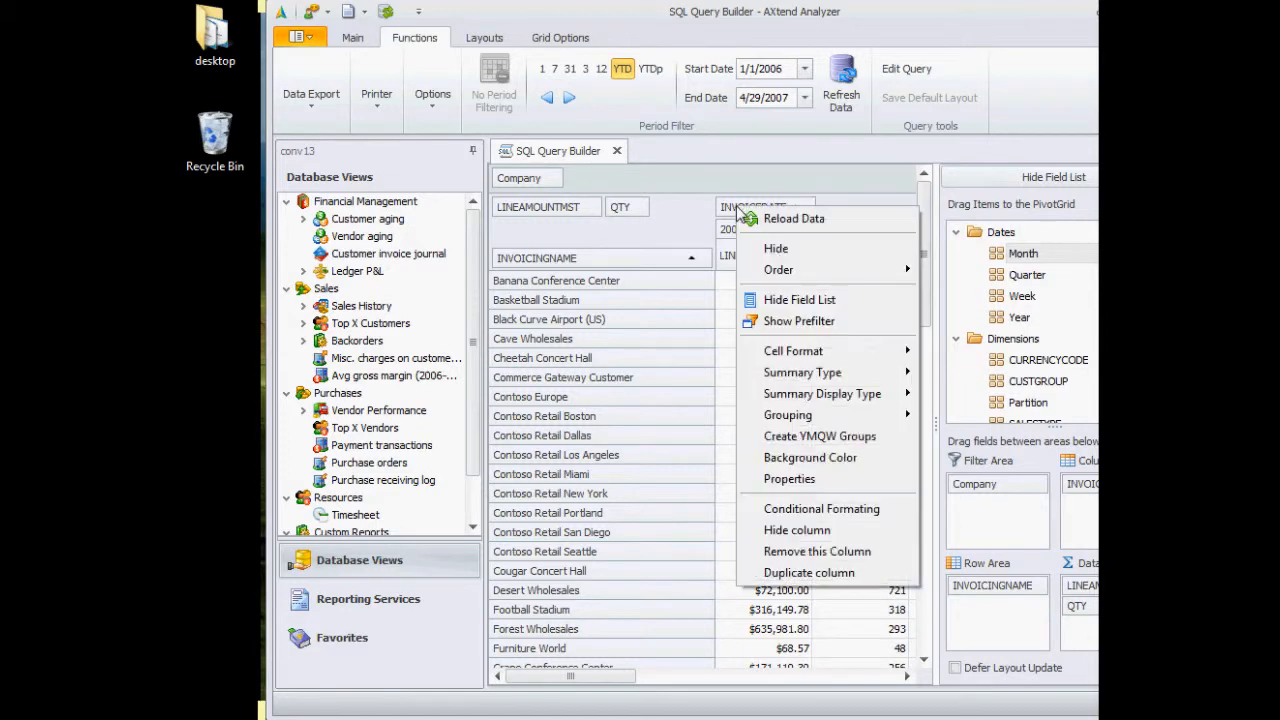
left_click(789, 479)
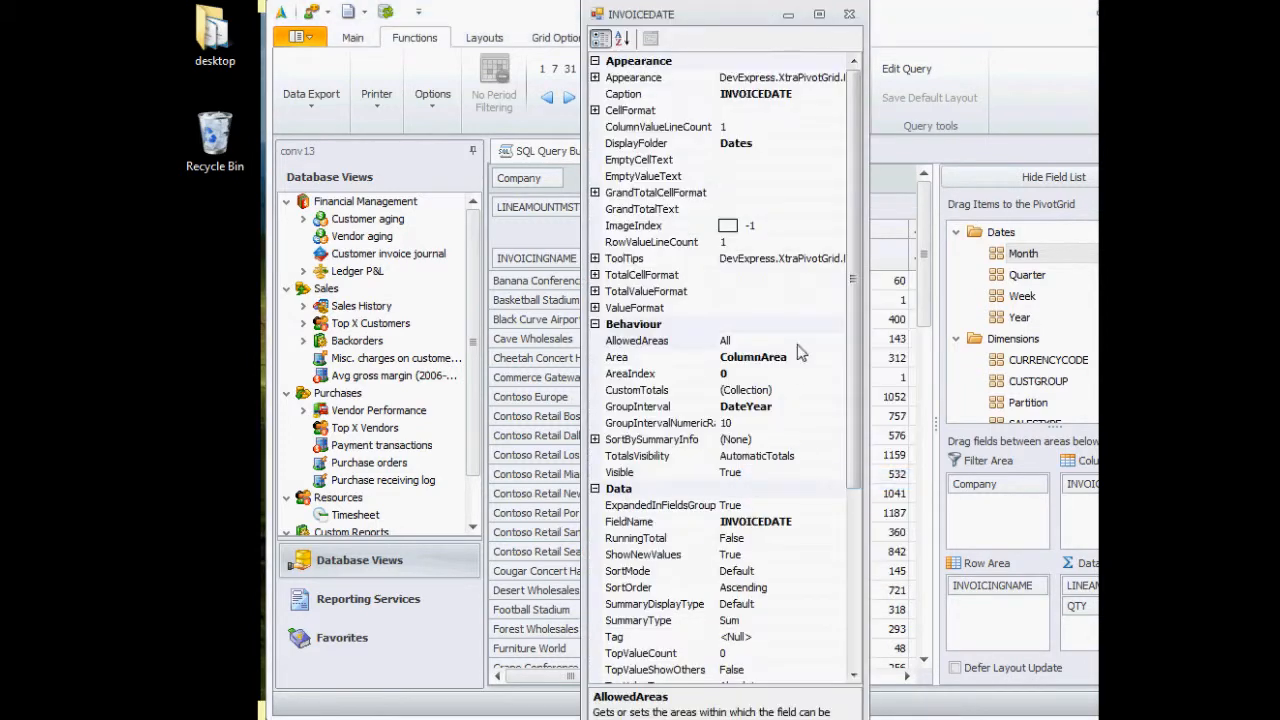
left_click(750, 97)
left_click(750, 97)
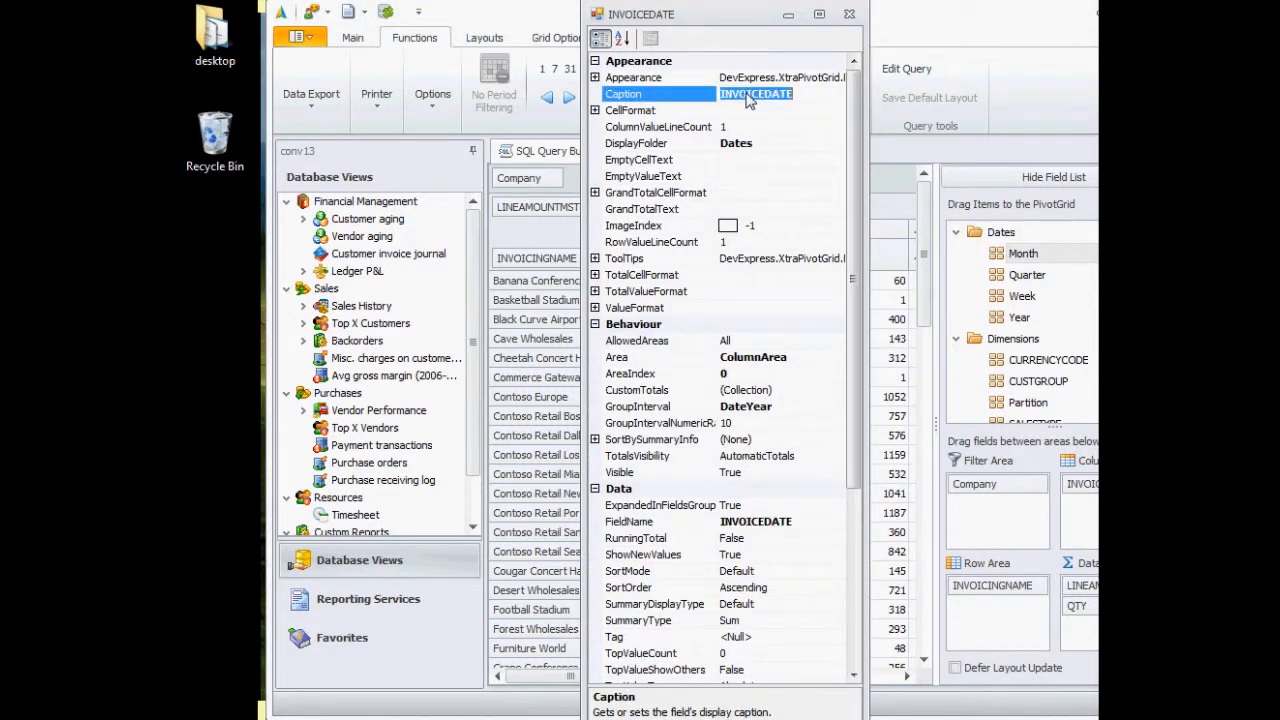
type("Invoice year")
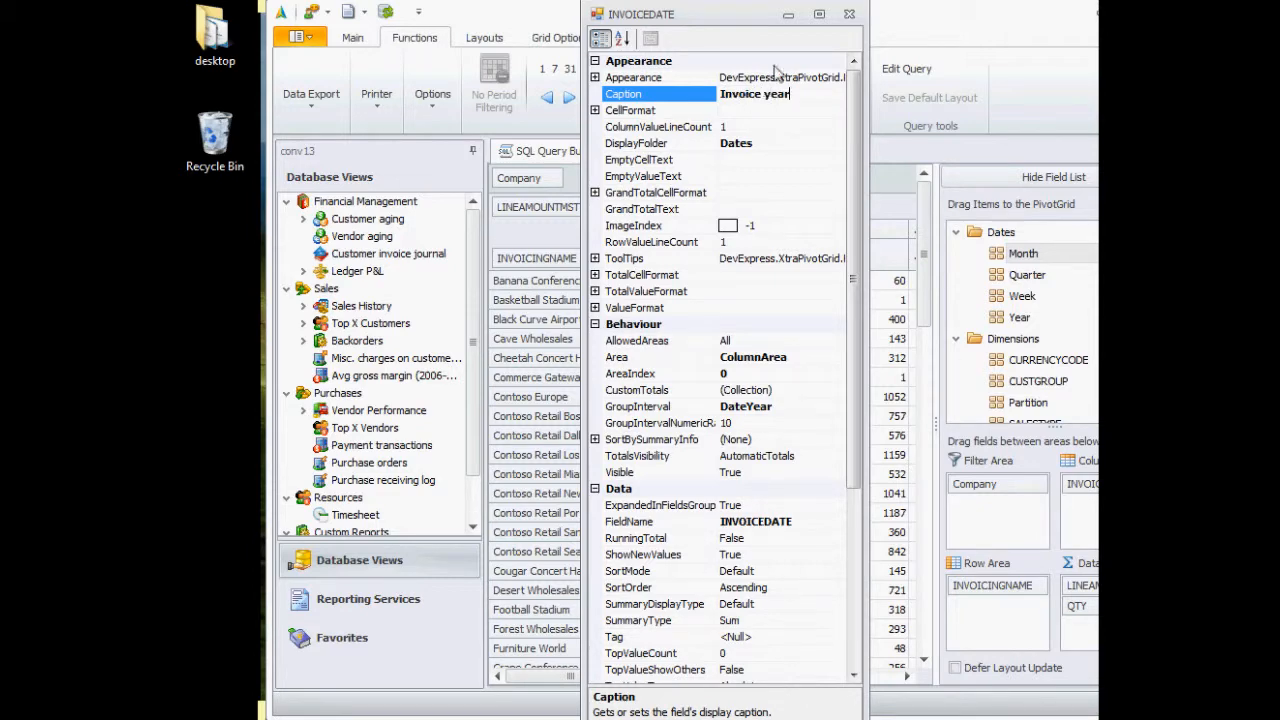
left_click(848, 16)
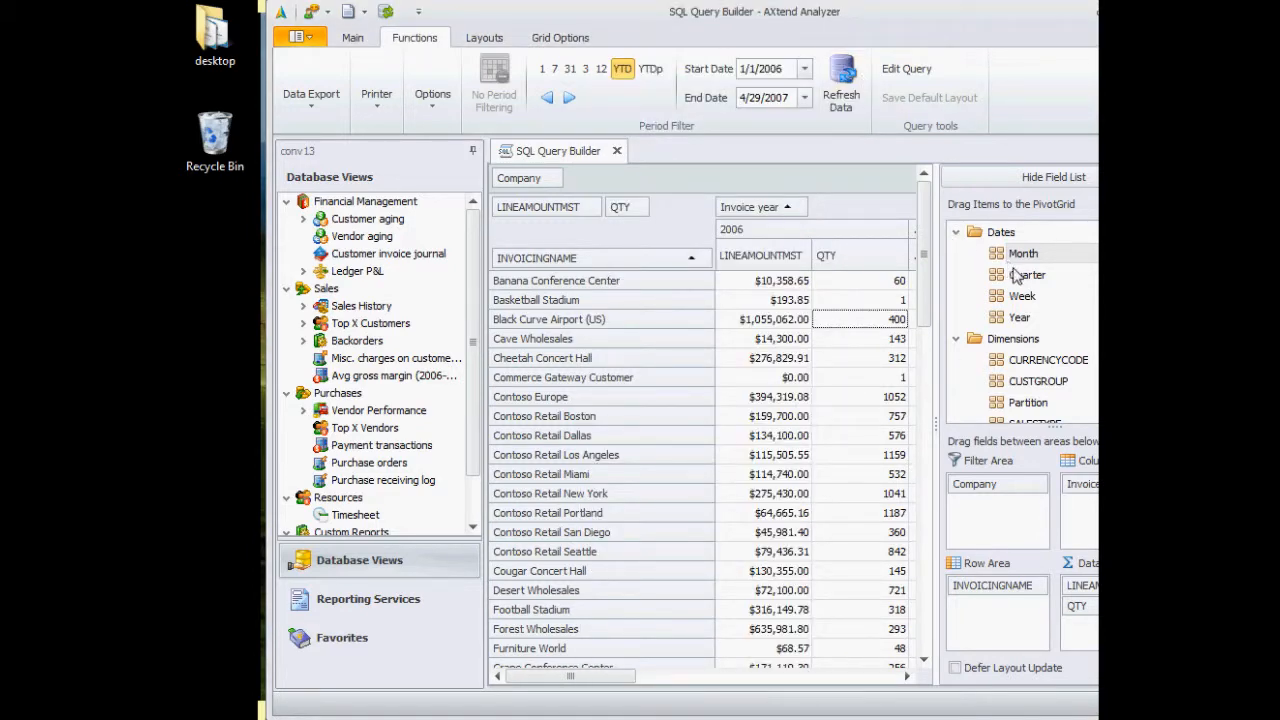
Add the Quarter field as a column field after Invoice year and collapse the 2006 columns
left_click_drag(1020, 277, 797, 220)
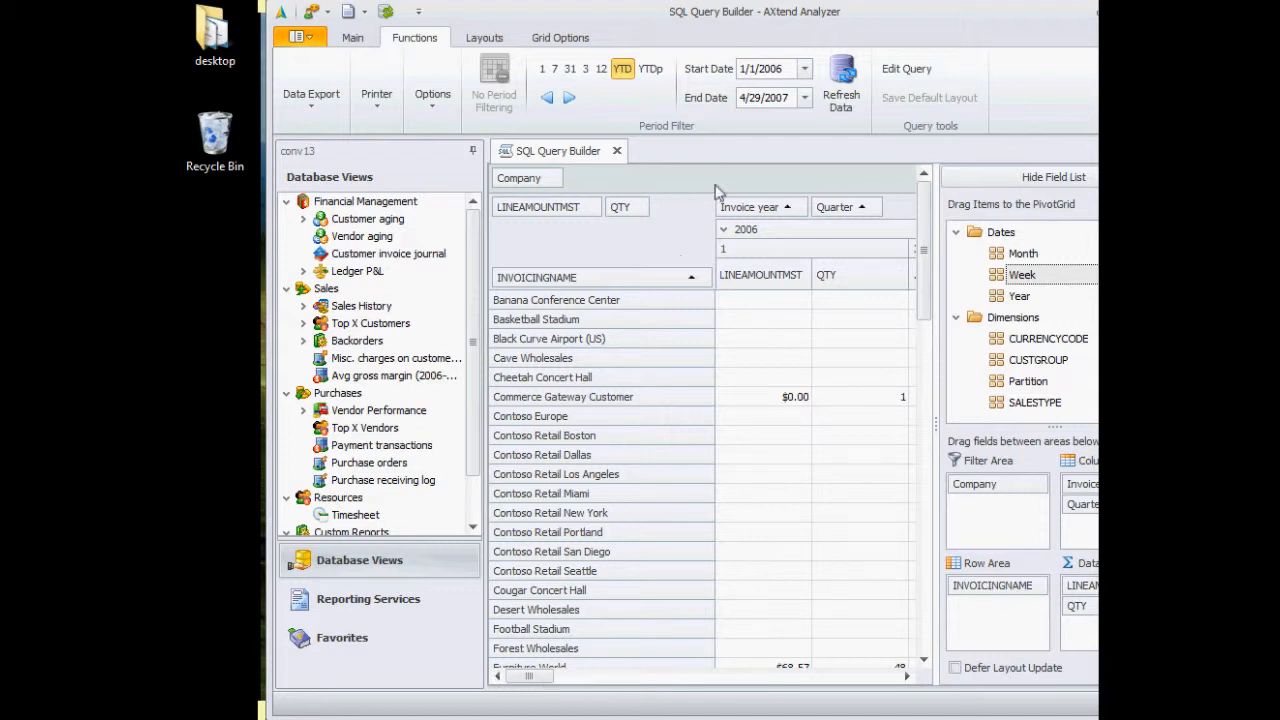
left_click(723, 231)
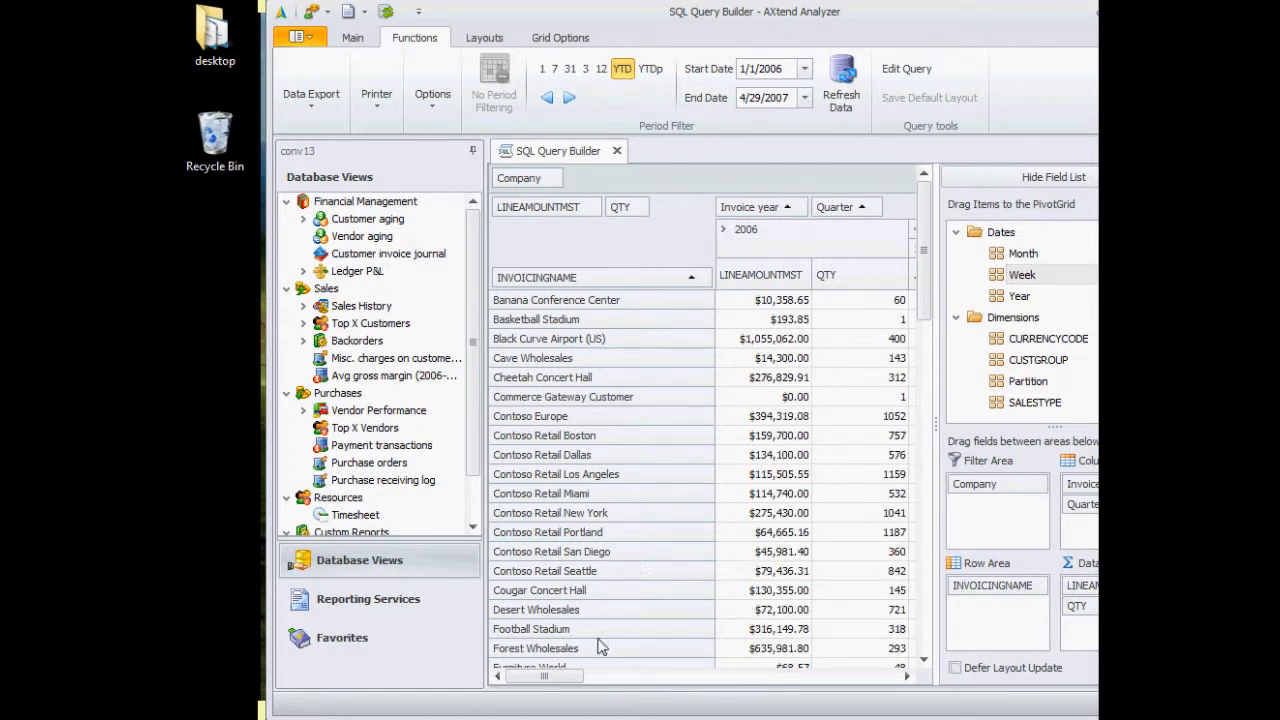
left_click_drag(544, 676, 622, 676)
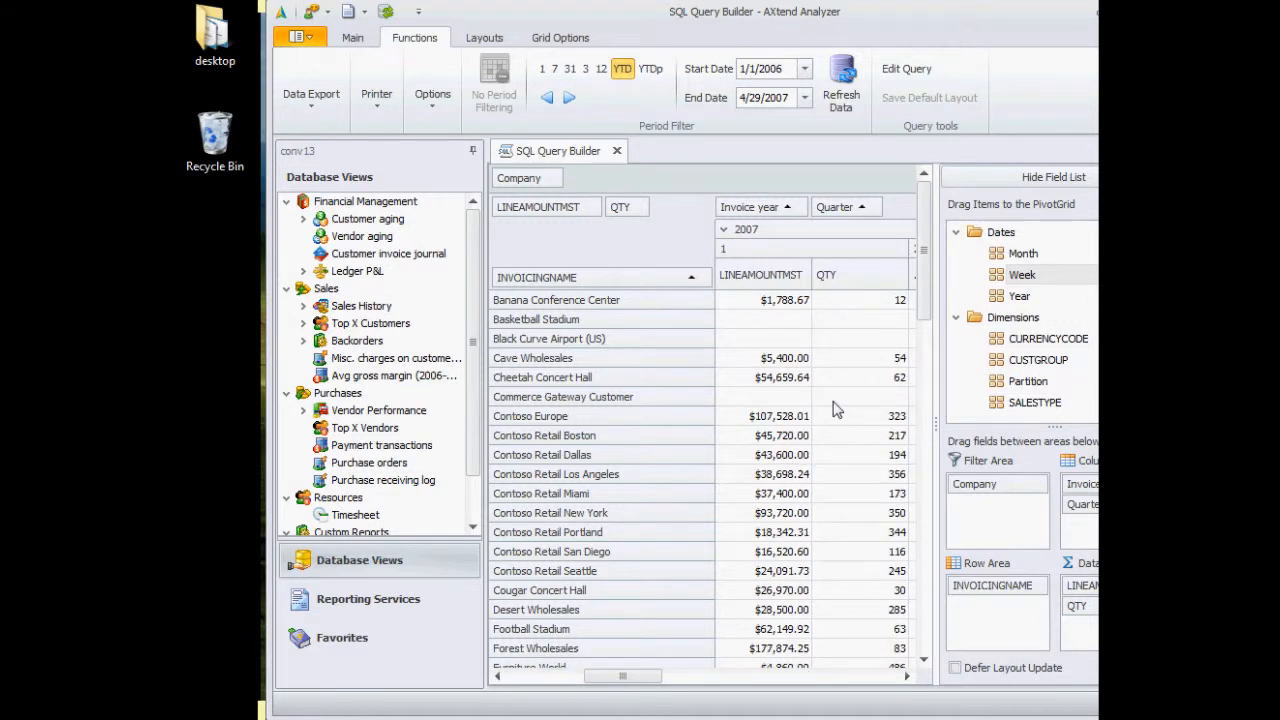
Hide the field list and save the report as "Invoice demo" with image 118 in the Custom Reports group
left_click(1017, 182)
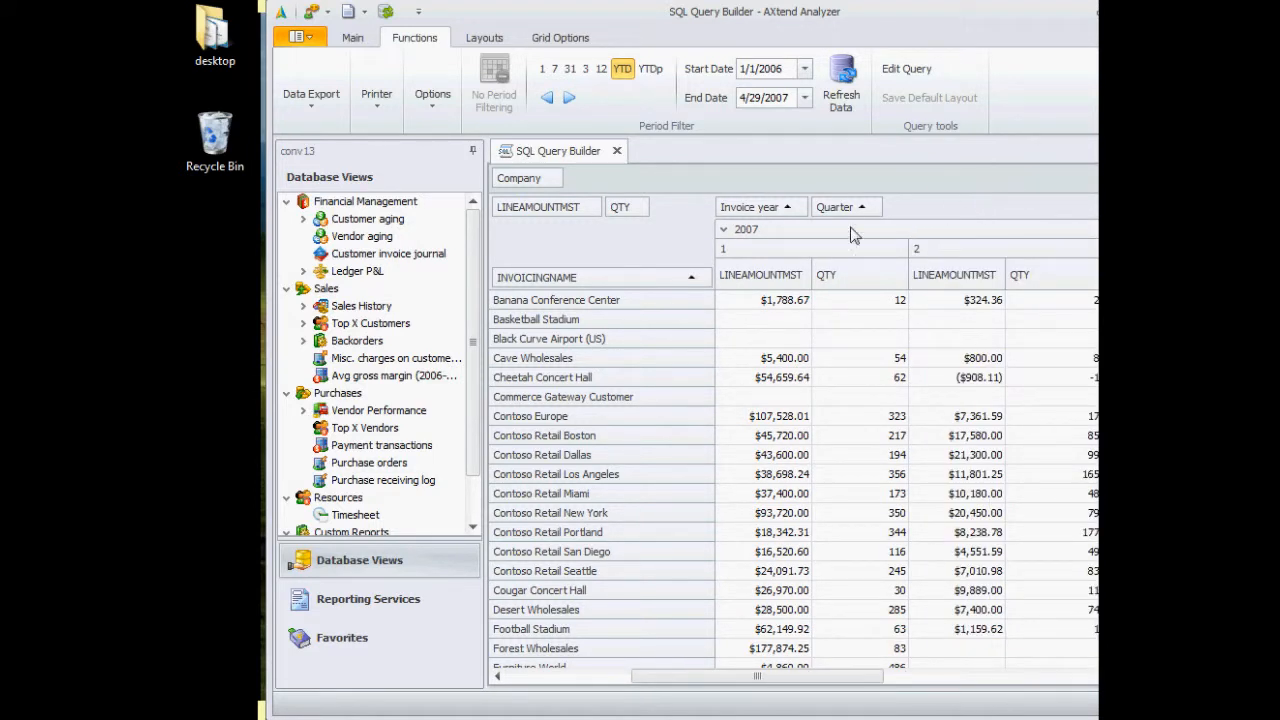
left_click(474, 43)
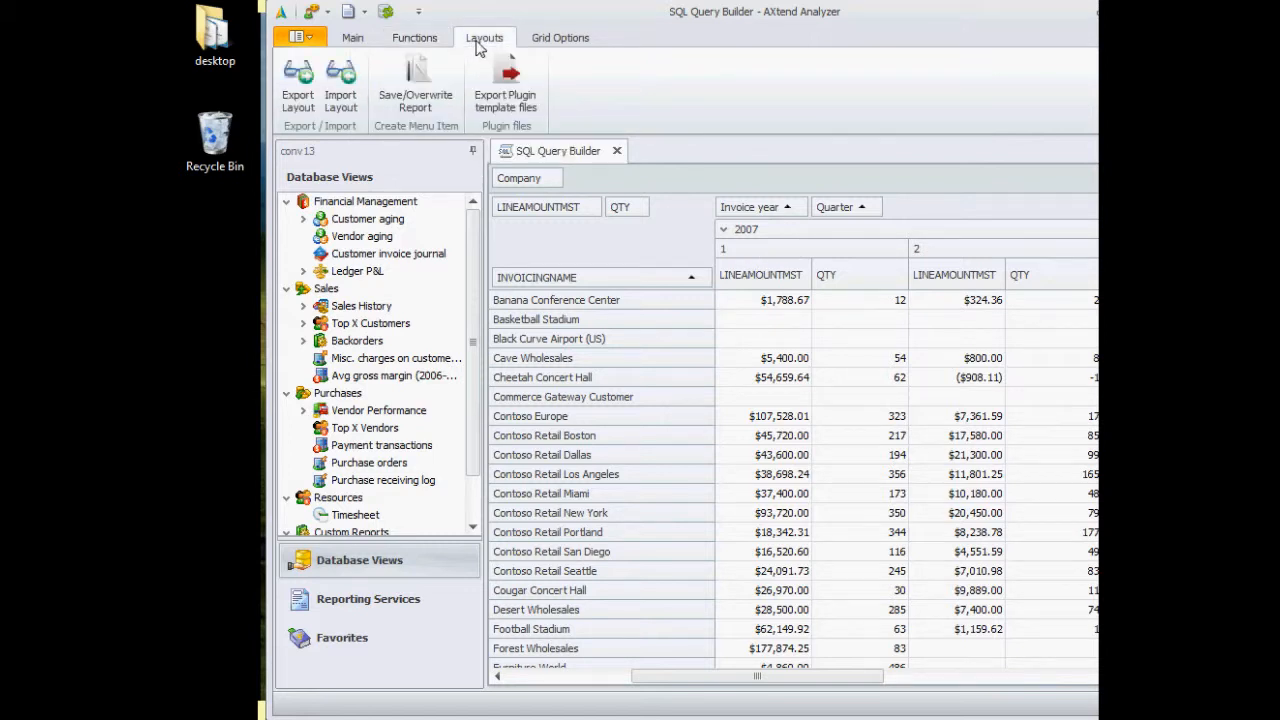
left_click(419, 82)
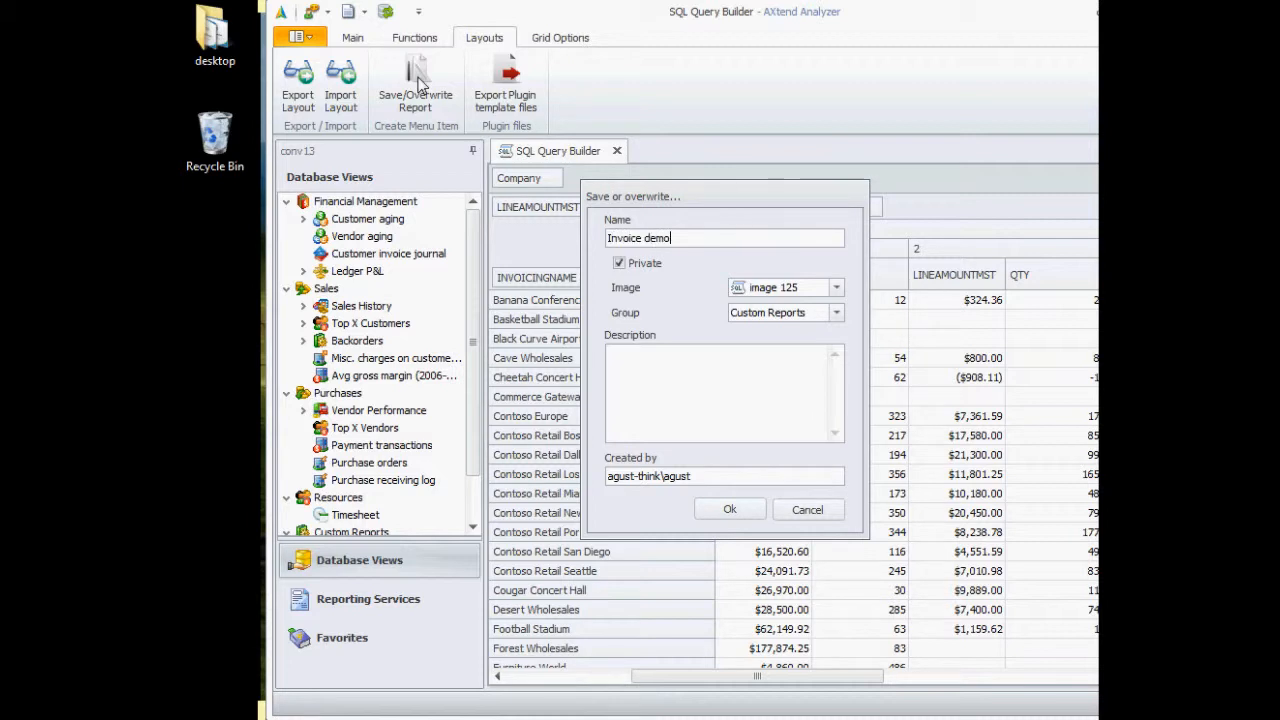
left_click(837, 289)
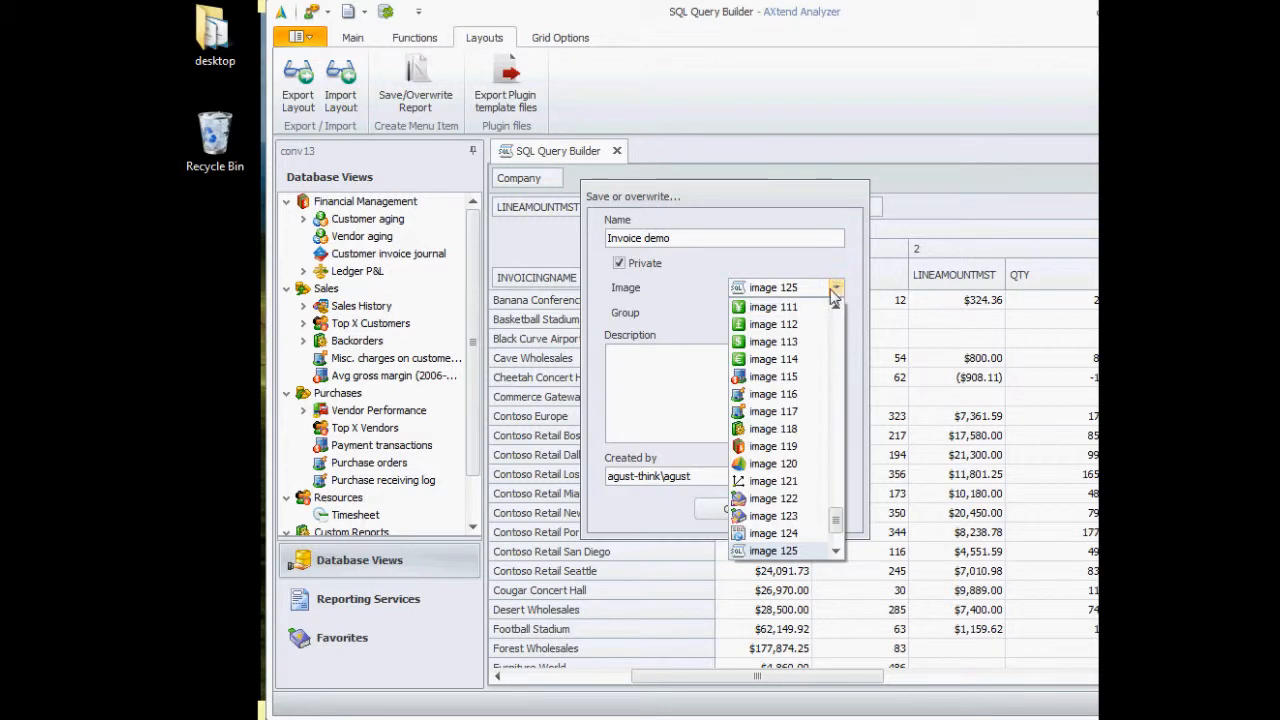
left_click(750, 429)
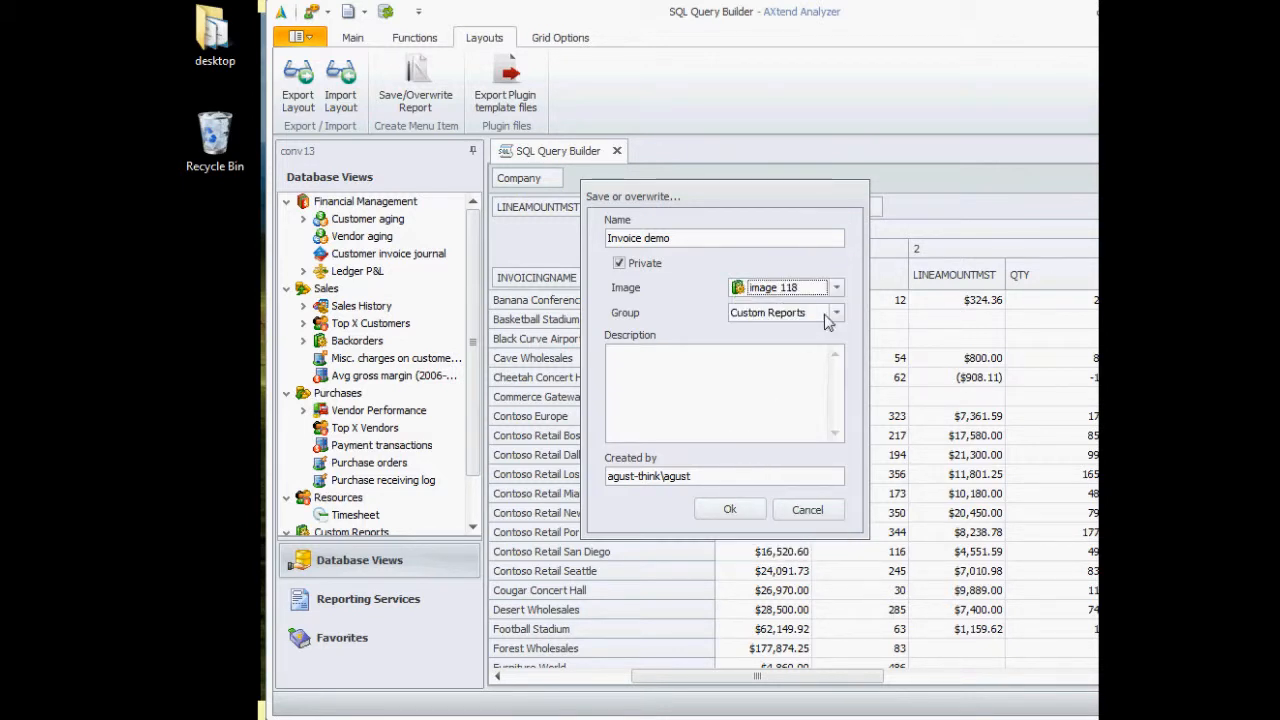
left_click(733, 510)
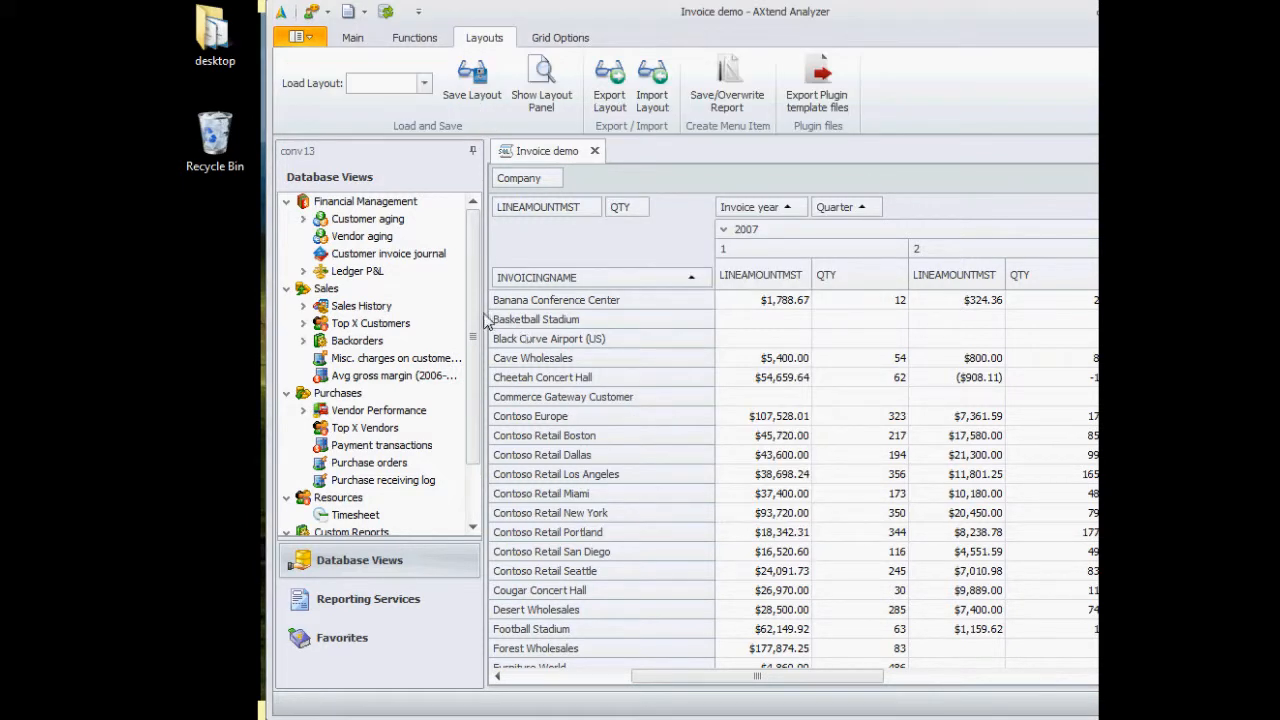
Find and select the saved Invoice demo report under Custom Reports in the Database Views tree
left_click_drag(474, 315, 472, 404)
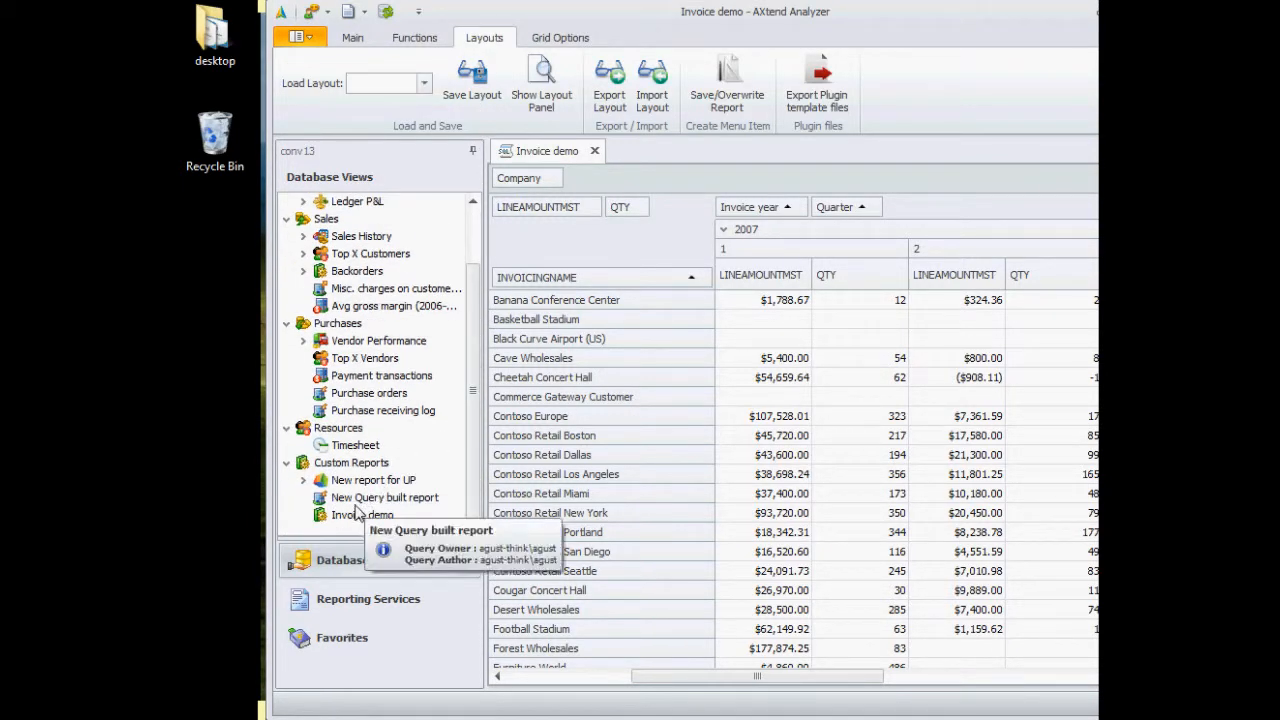
left_click(350, 516)
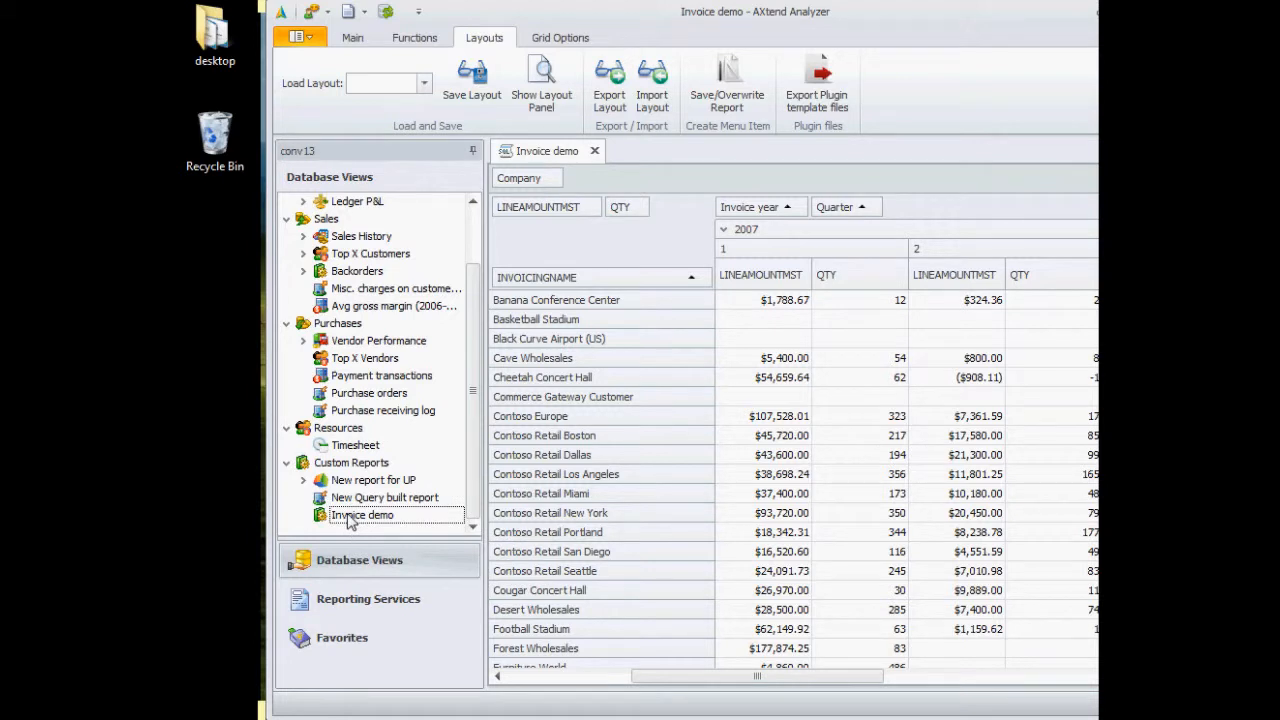